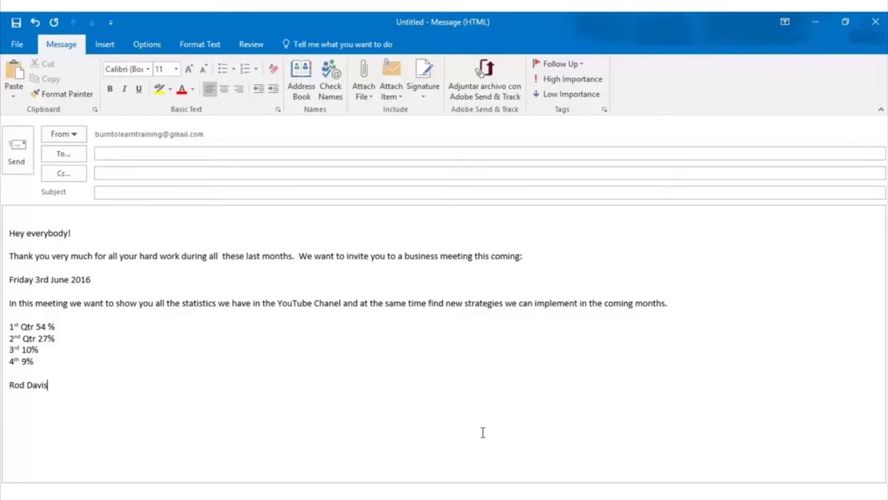
Bring up the finished HTML message and maximize its window
mouse_move(417, 494)
click(396, 401)
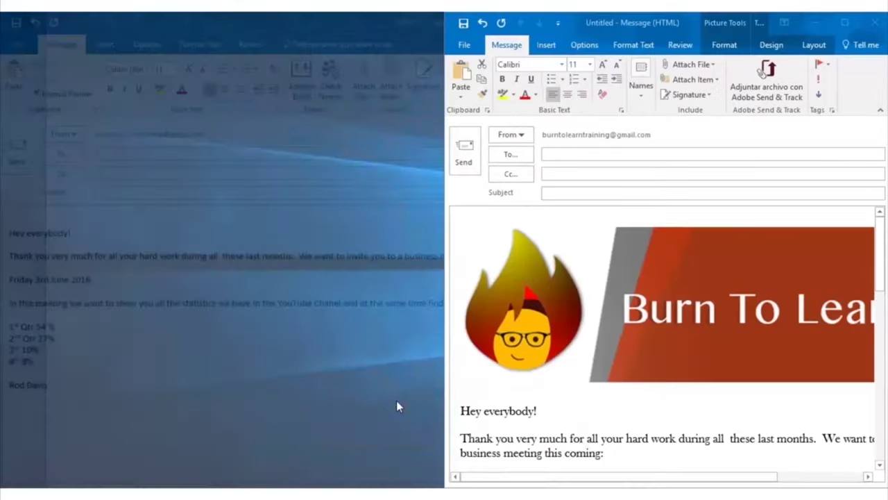
click(842, 27)
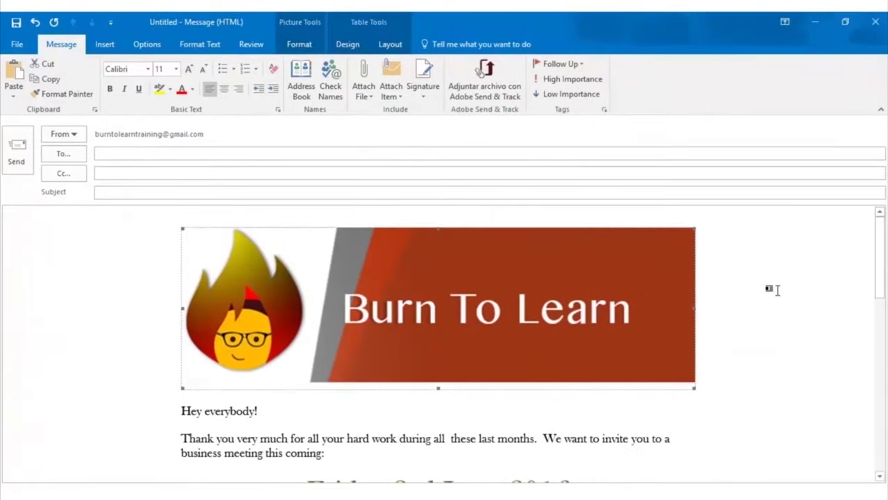
Scroll down through the pie chart to the signature, then bring back the plain-text draft
scroll(778, 290, down, 5)
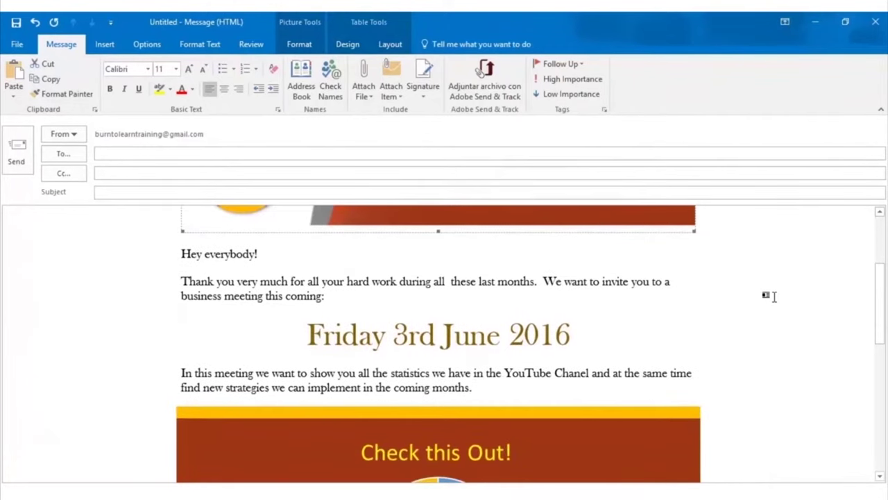
scroll(772, 297, down, 8)
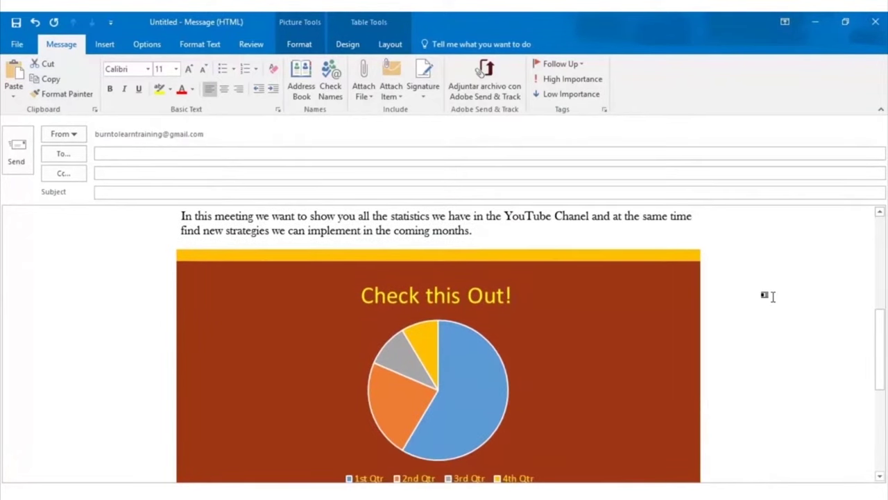
scroll(773, 297, down, 5)
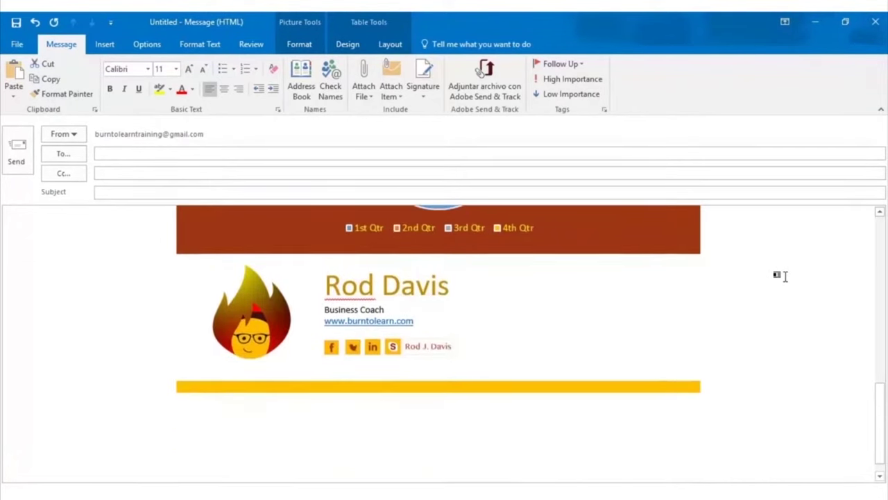
scroll(780, 276, up, 3)
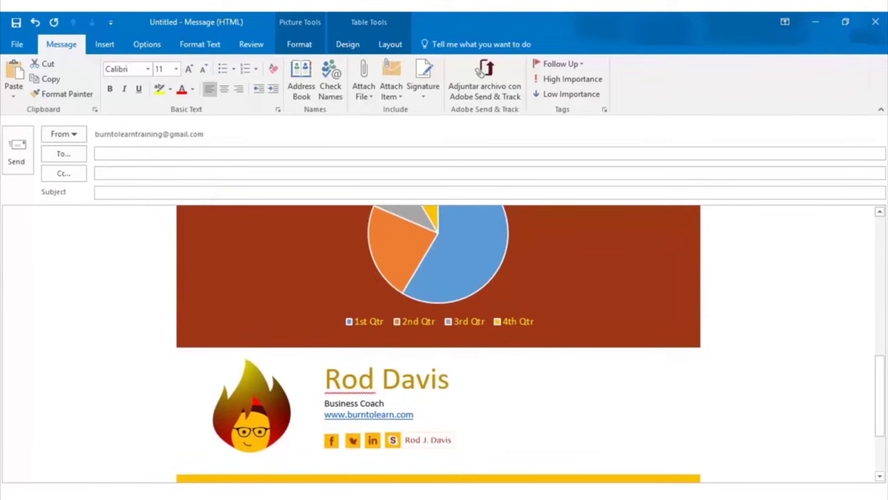
click(538, 398)
Snap the HTML message to the right half and the plain-text draft to the left
click(836, 19)
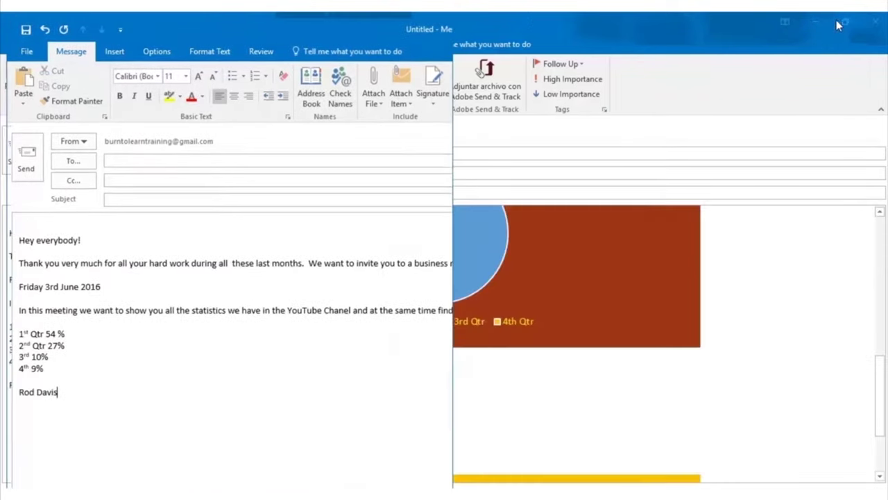
mouse_move(403, 486)
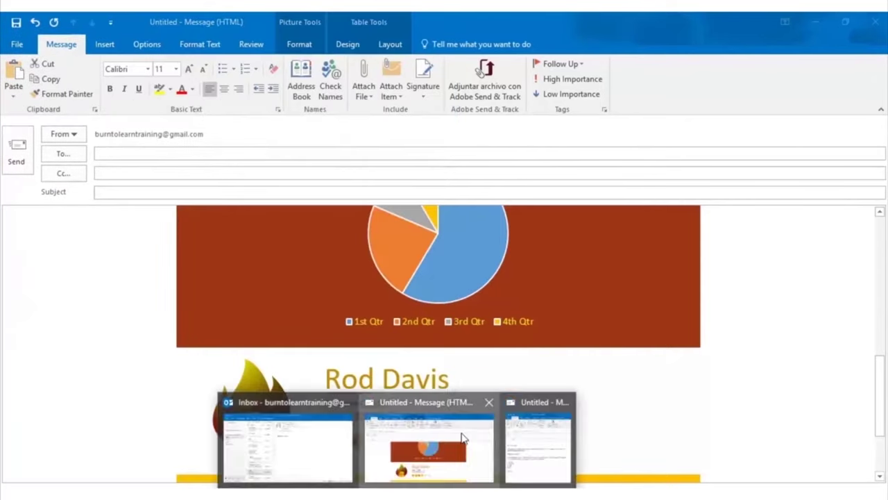
click(466, 436)
key(super+Right)
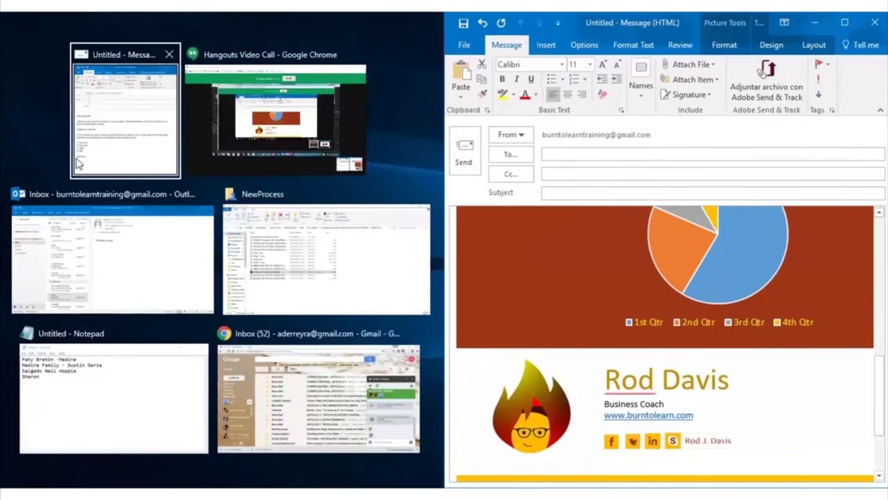
click(127, 123)
Scroll through the two versions side by side to compare them
scroll(648, 320, up, 10)
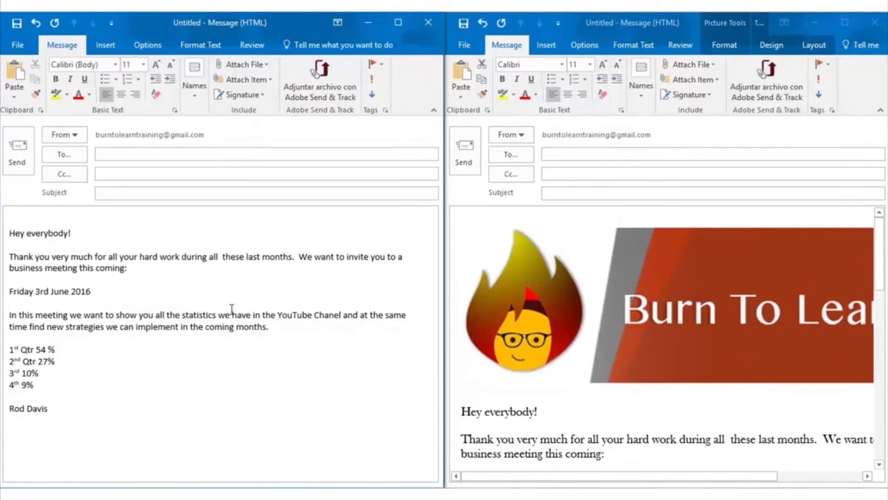
scroll(751, 332, down, 5)
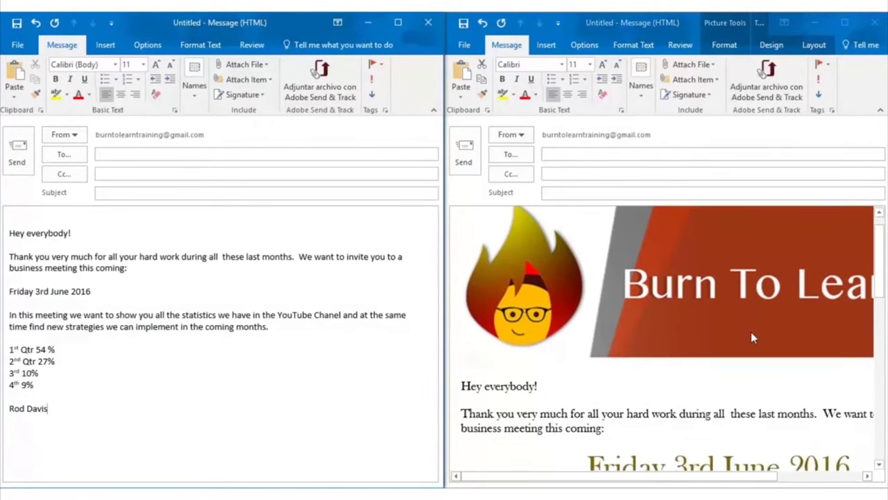
scroll(751, 336, down, 8)
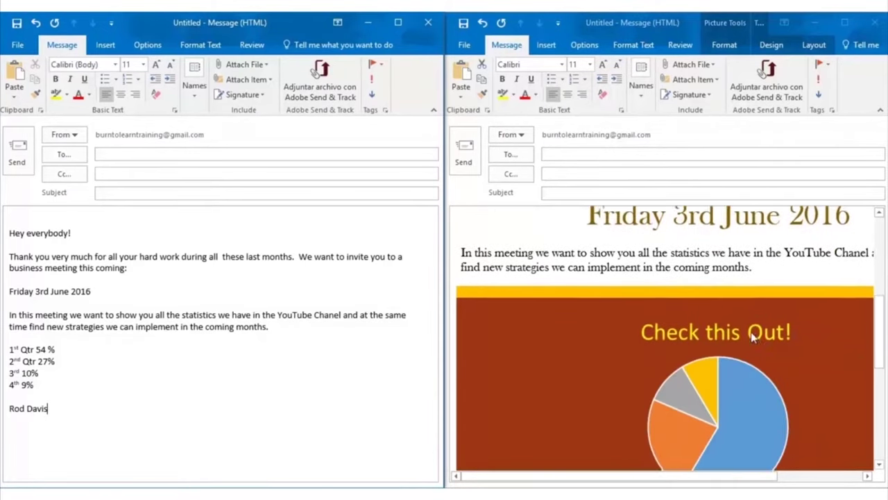
scroll(751, 333, down, 3)
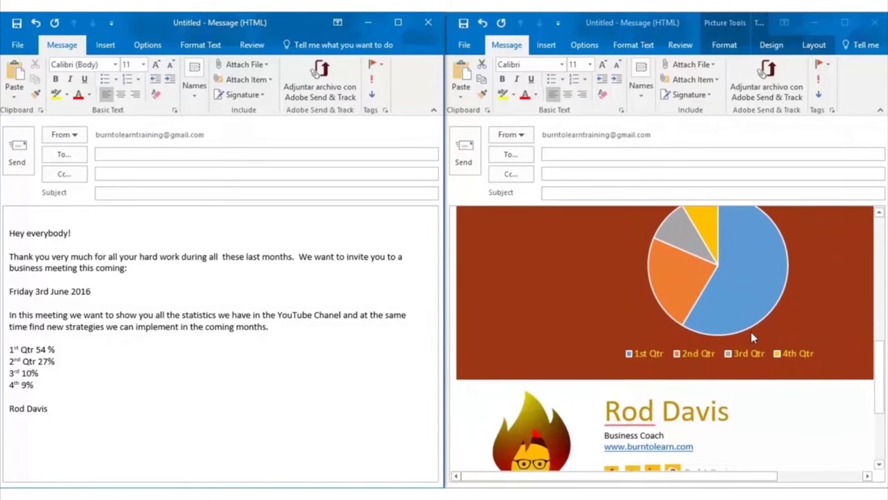
scroll(754, 338, down, 1)
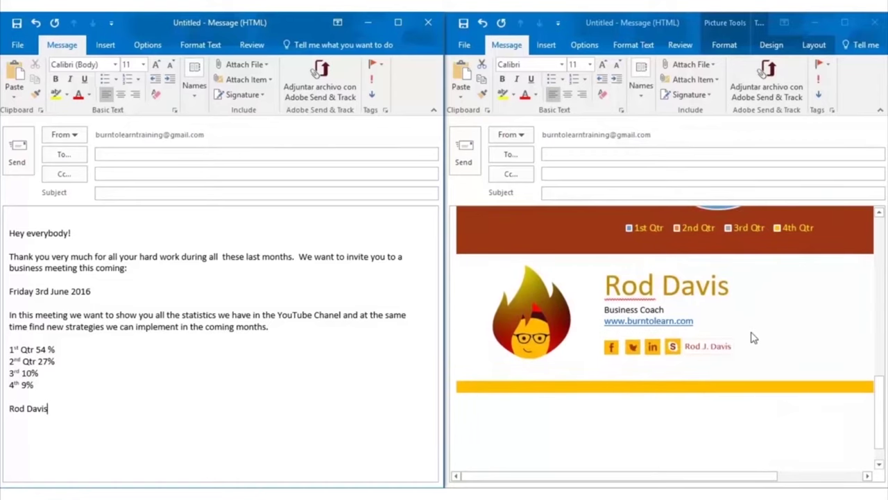
scroll(754, 338, down, 1)
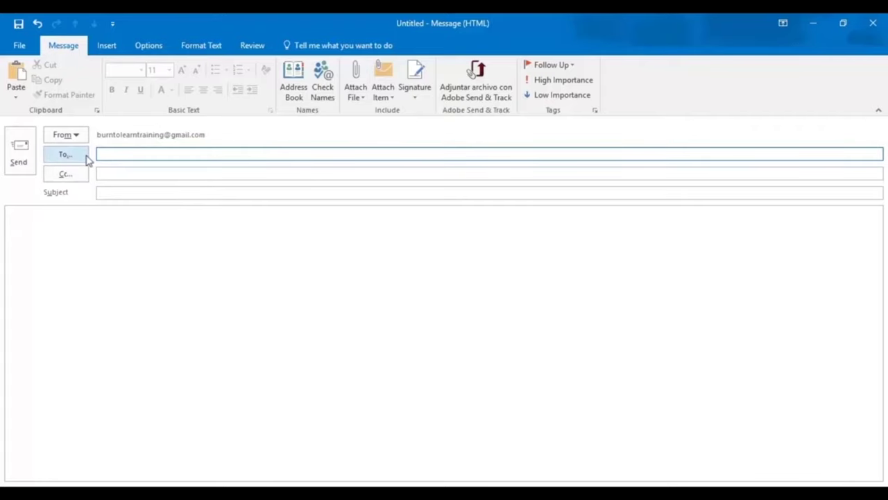
Put an autocompleted address and a contact found by searching the Address Book on the To line
text(ader)
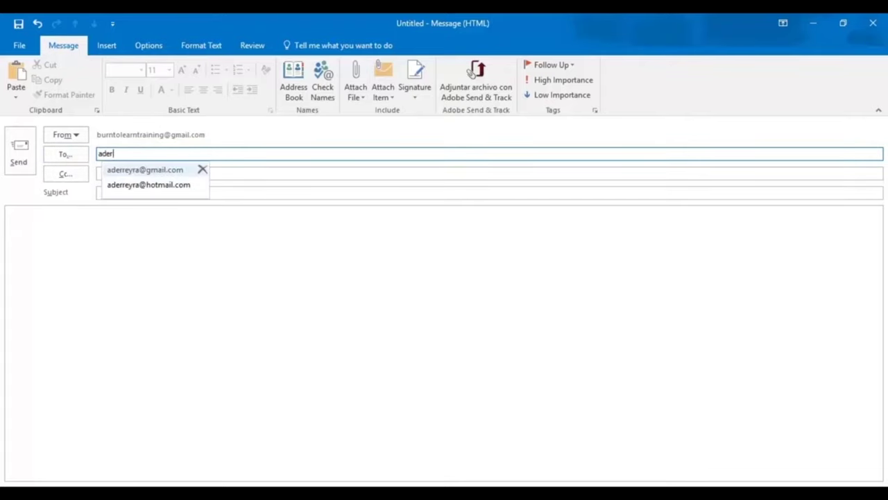
click(127, 172)
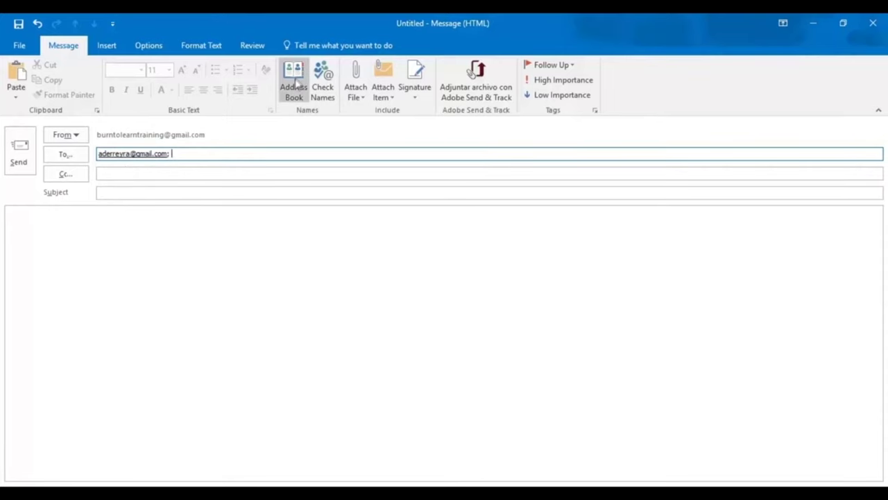
click(291, 84)
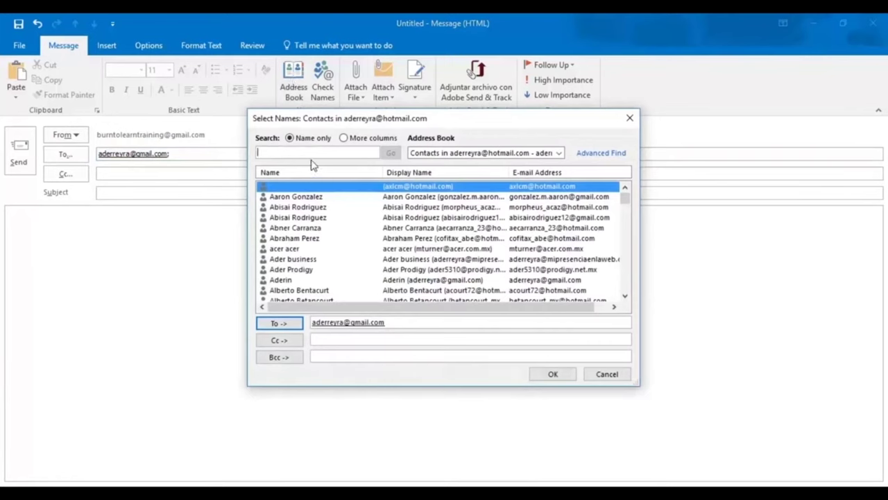
scroll(359, 249, down, 1)
scroll(358, 249, down, 5)
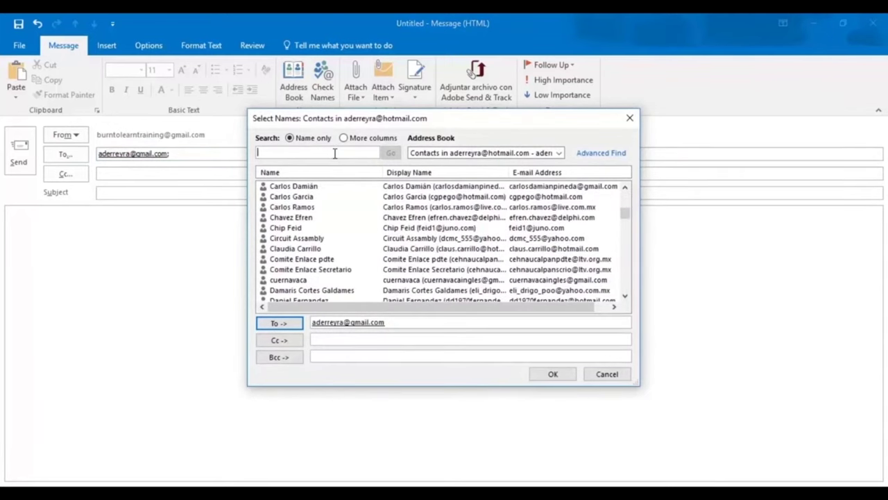
text(dus)
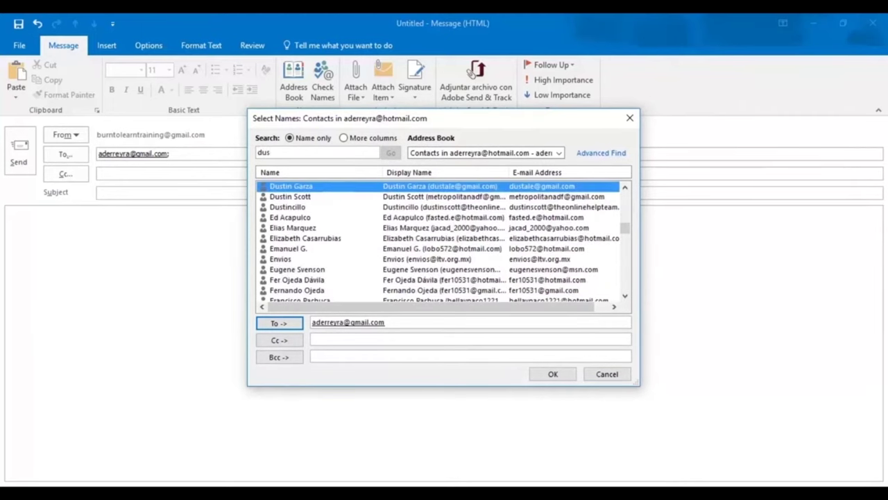
double_click(330, 187)
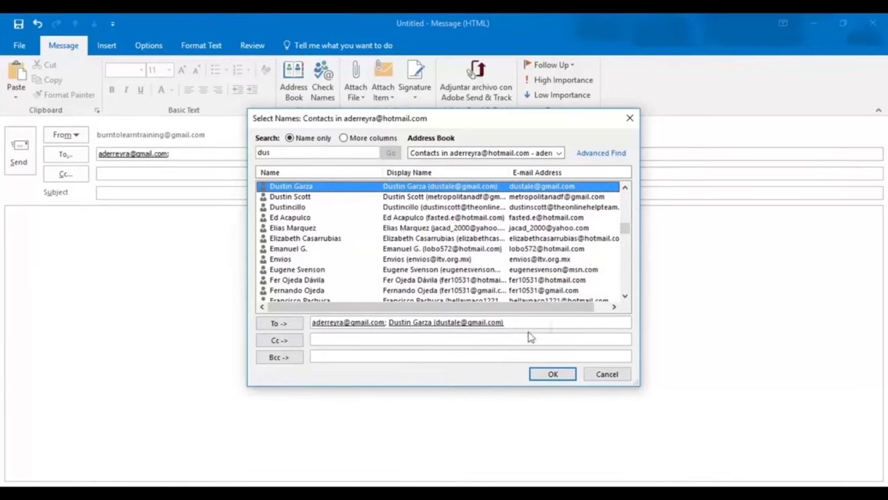
click(551, 376)
click(107, 177)
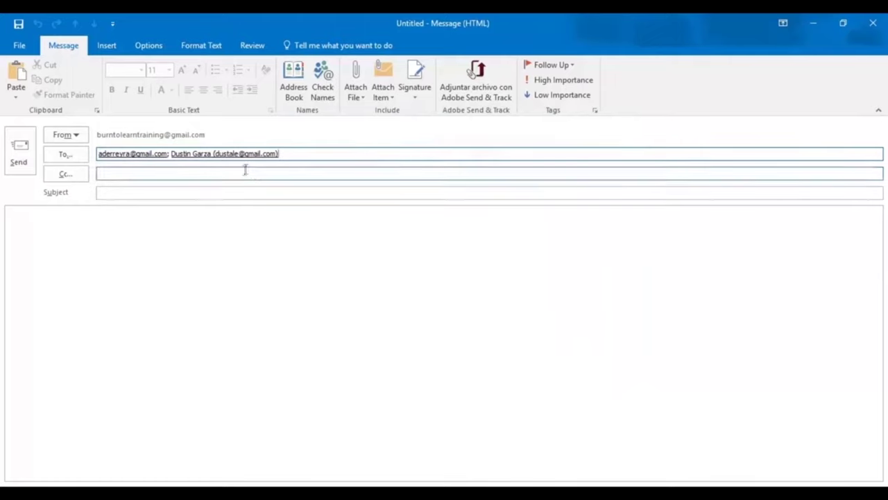
Add the sender's own address on Cc and enter the subject 'Hey Friends check'
click(102, 174)
text(bu)
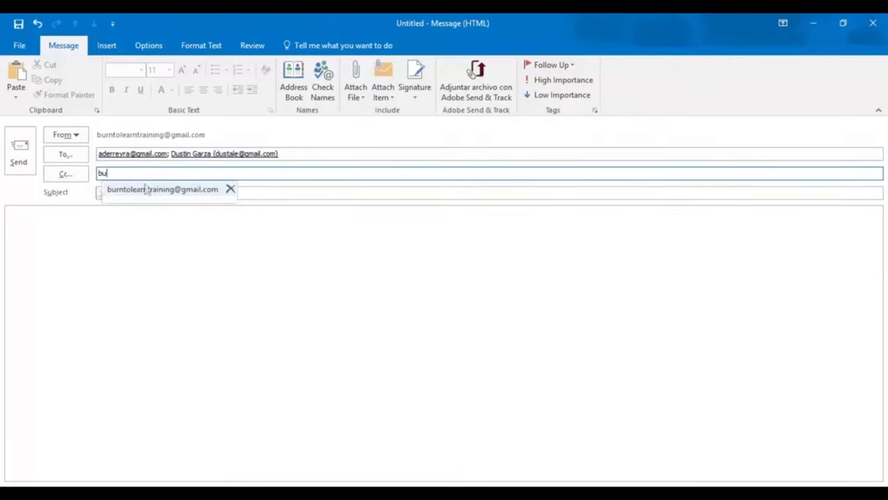
click(158, 190)
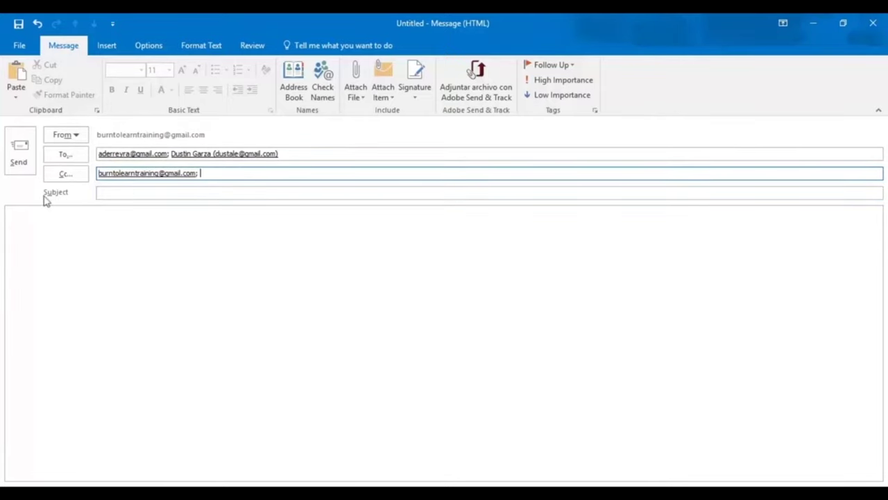
click(116, 195)
text(Hey Friends)
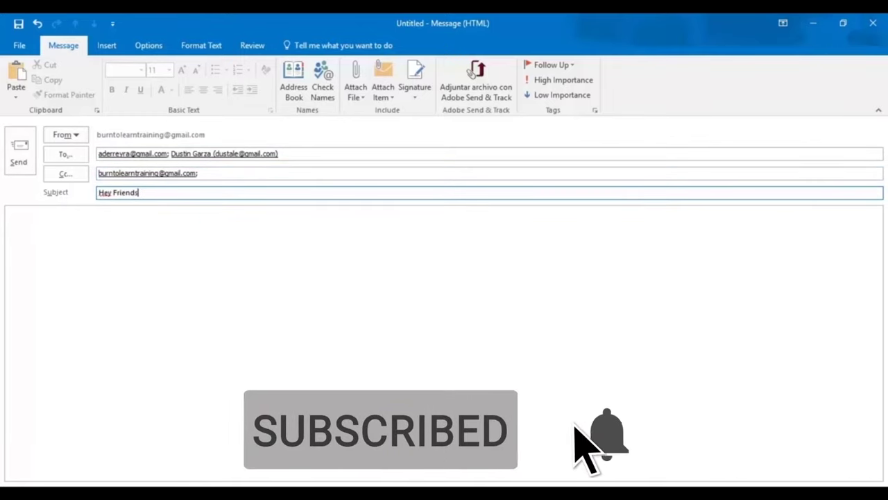
text( check)
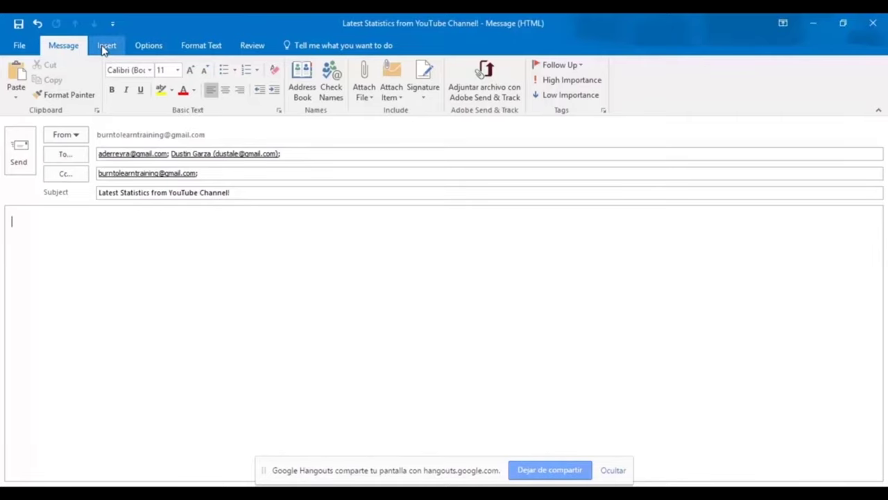
Insert a one-column, six-row table and centre it in the message body
click(107, 46)
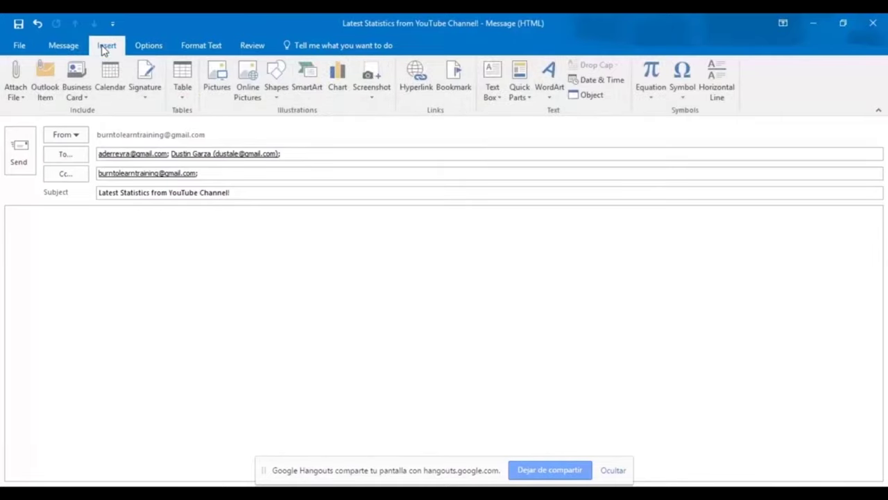
click(184, 96)
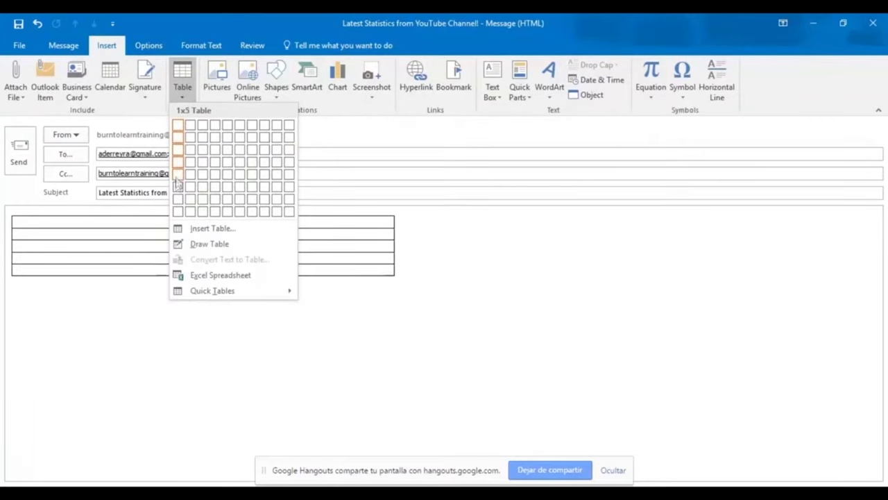
click(177, 187)
click(7, 210)
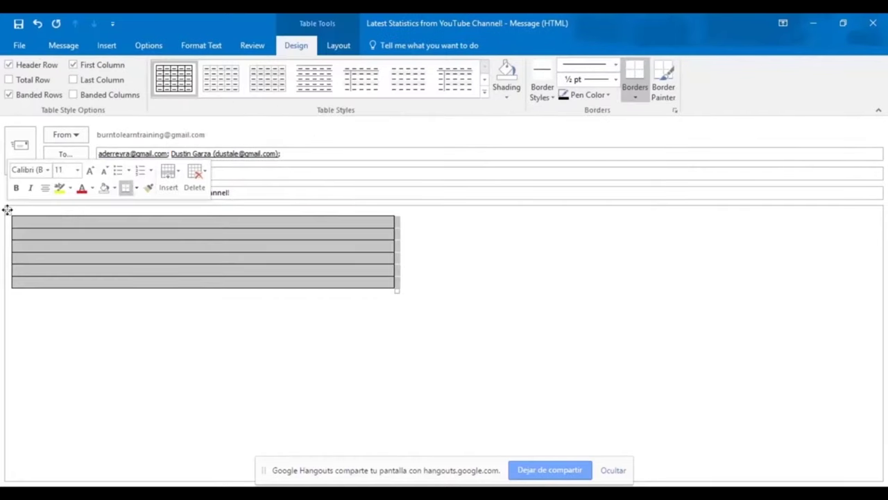
click(44, 188)
click(191, 212)
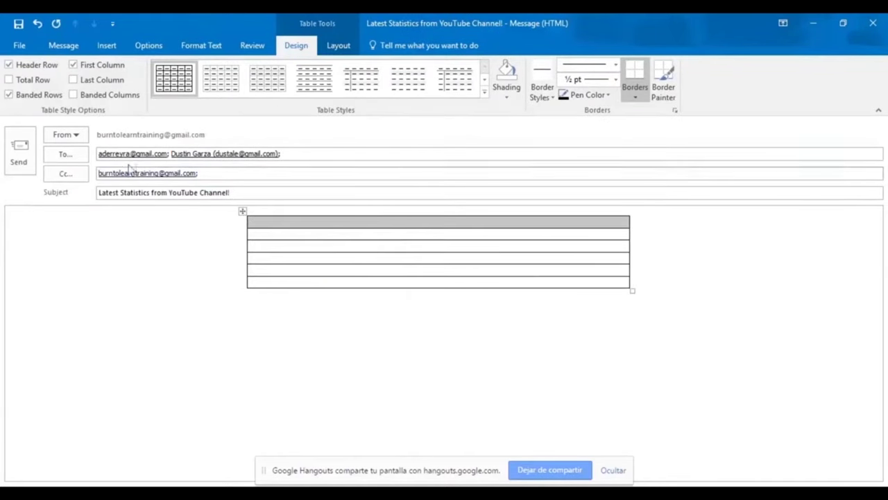
Insert the 2016-06-01.png banner into the table, then select the draft's opening paragraphs
click(108, 46)
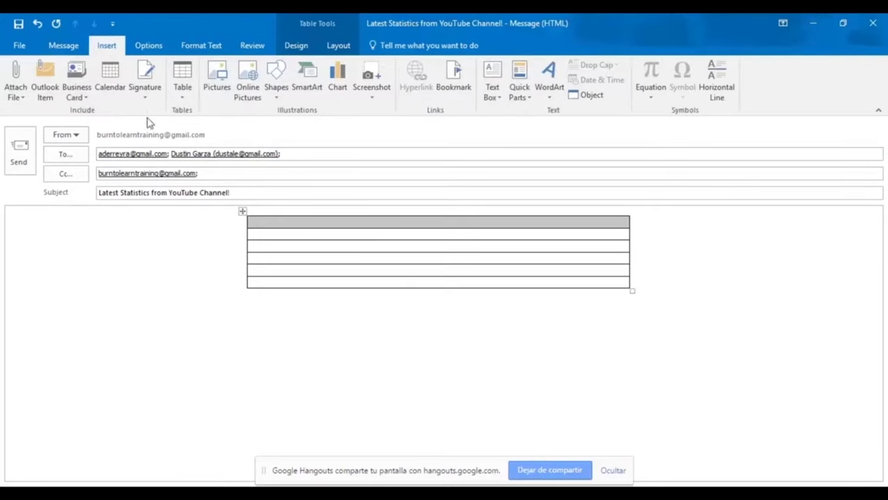
click(219, 87)
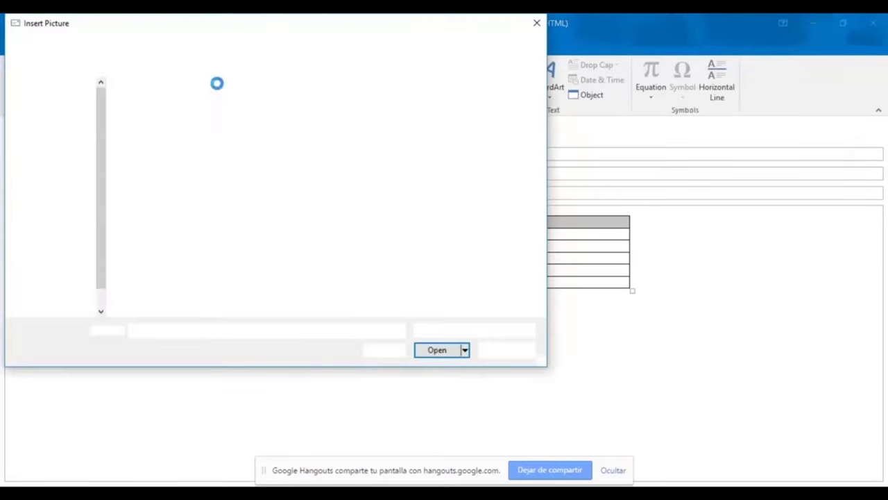
scroll(93, 217, up, 3)
click(52, 247)
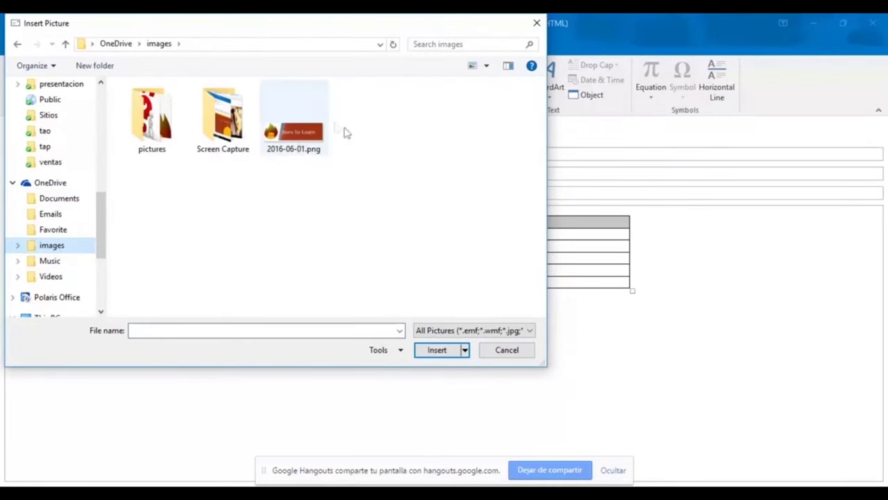
click(305, 137)
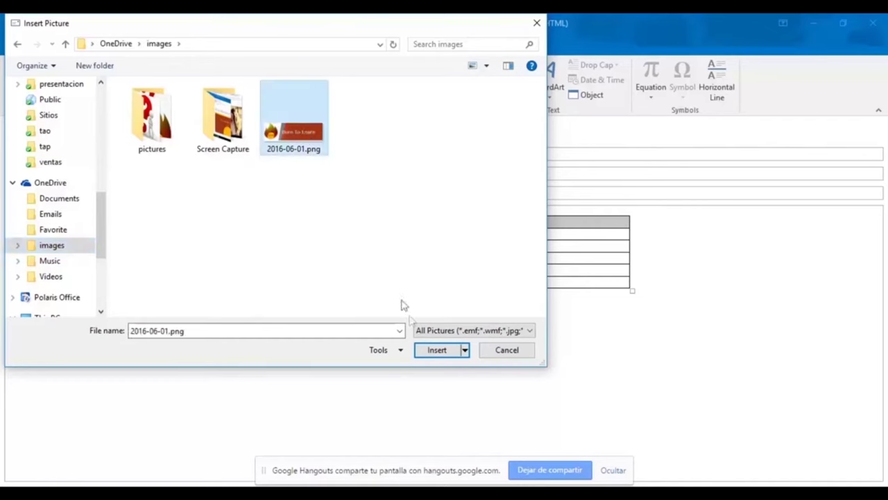
double_click(284, 113)
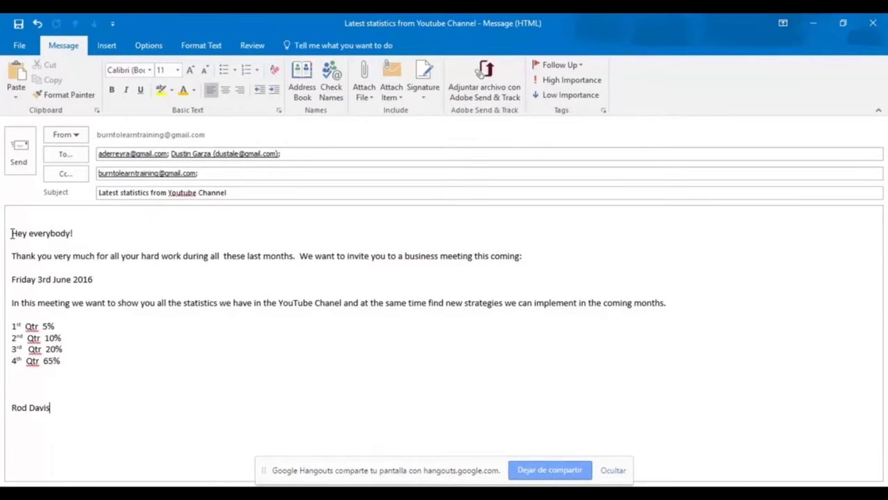
drag(11, 233, 694, 300)
right_click(684, 303)
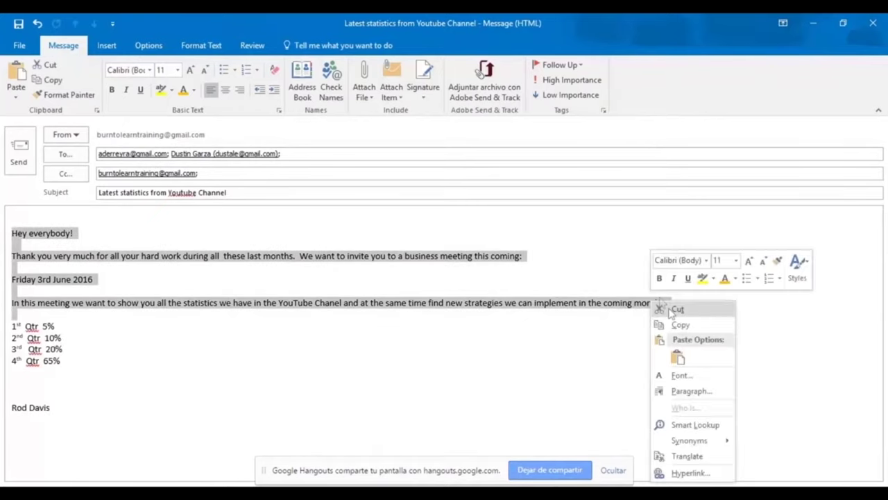
Copy the draft's paragraphs into the row below the banner with merged formatting, then select them
click(678, 325)
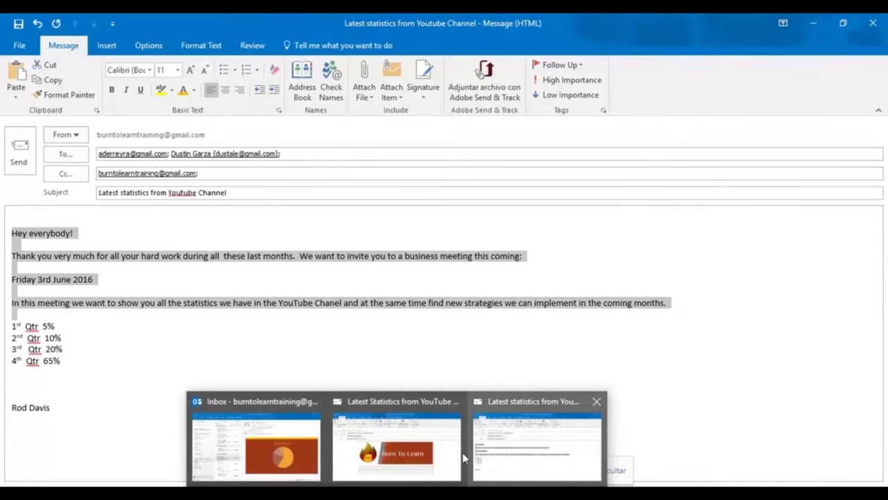
click(397, 444)
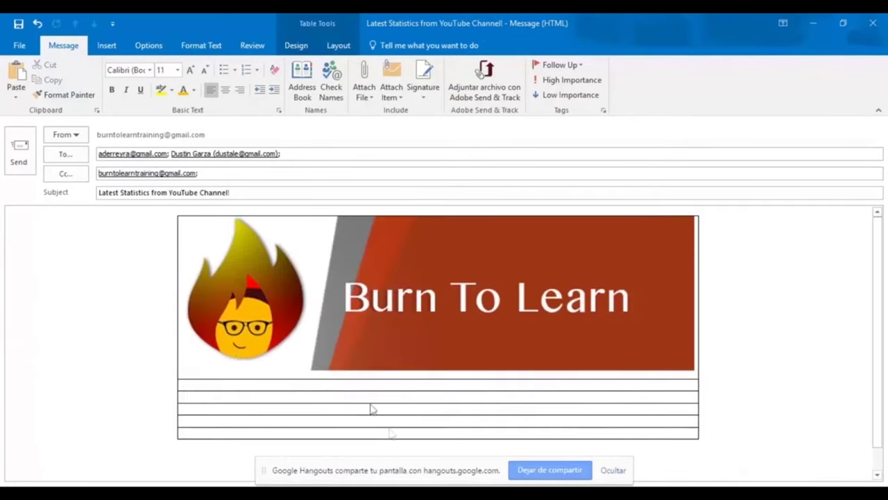
right_click(204, 383)
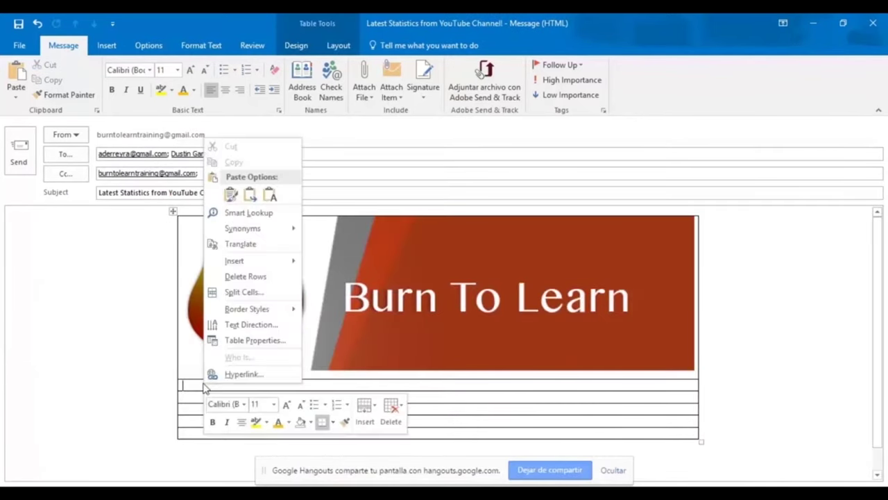
click(249, 196)
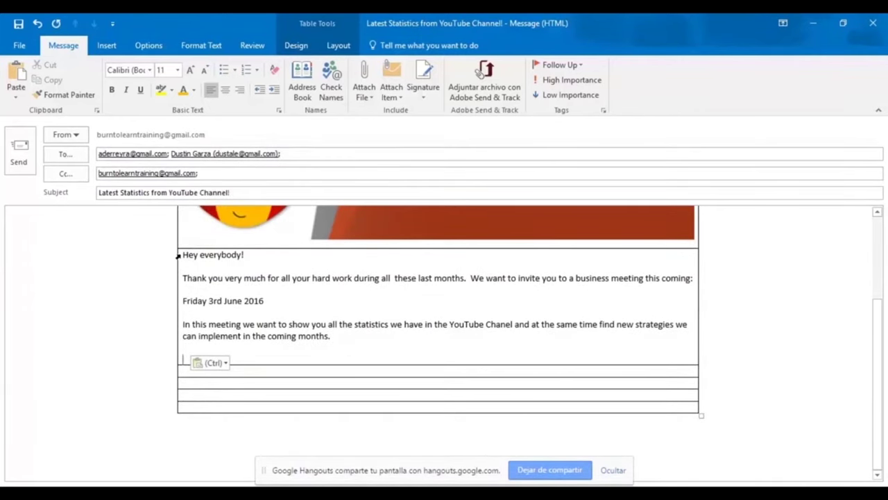
drag(179, 256, 330, 338)
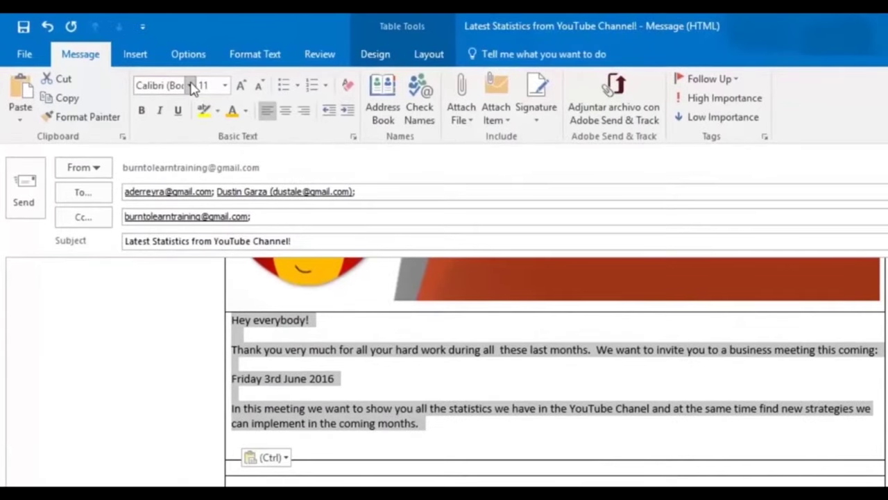
Format the pasted invitation text as Baskerville Old Face, 14 pt
click(193, 85)
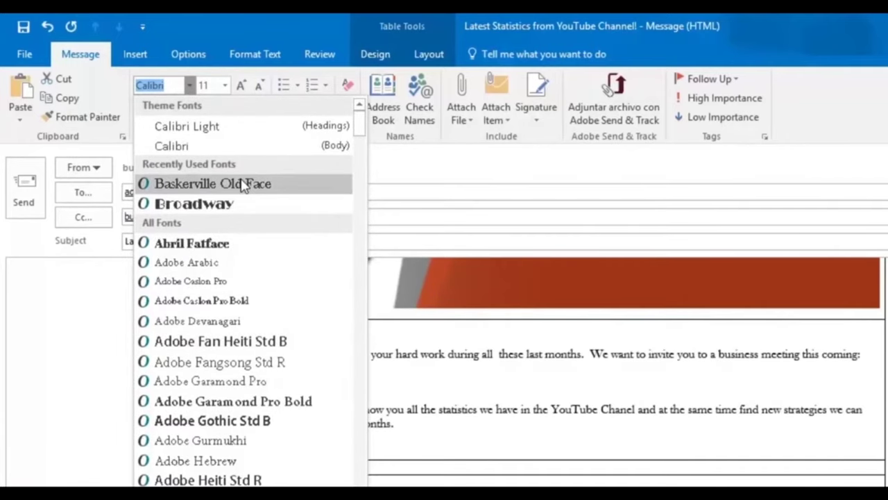
click(243, 183)
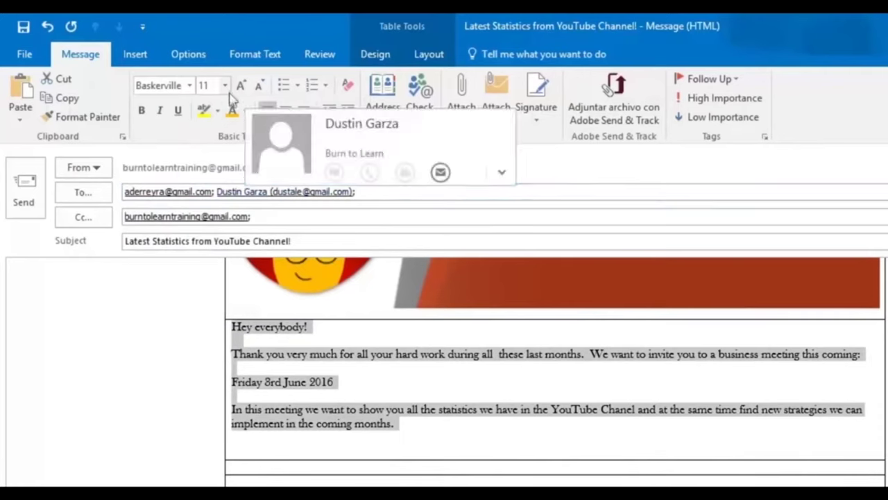
click(225, 86)
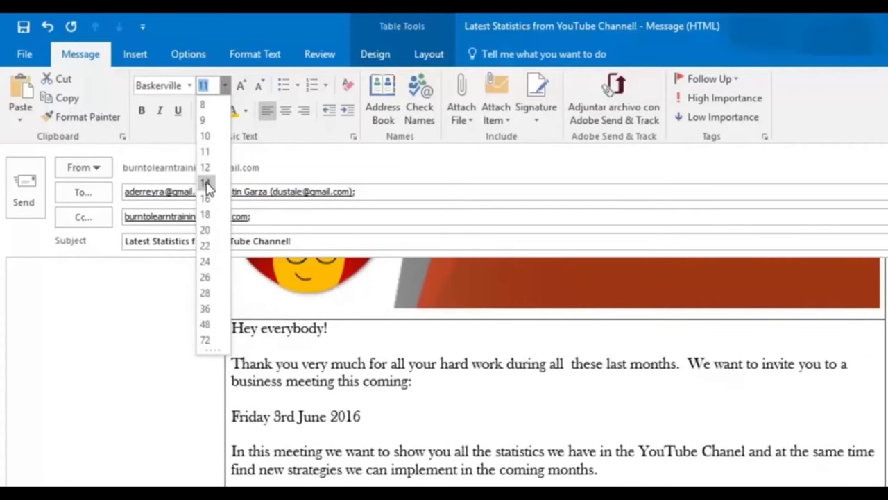
click(206, 183)
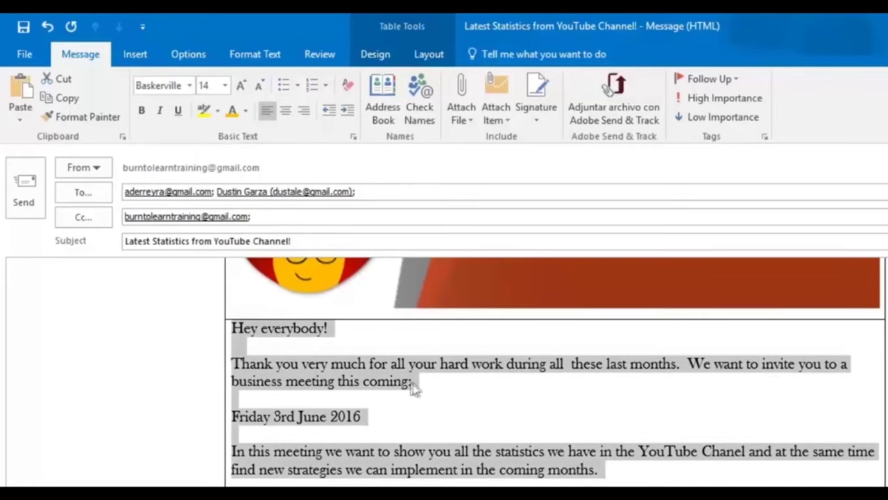
click(392, 401)
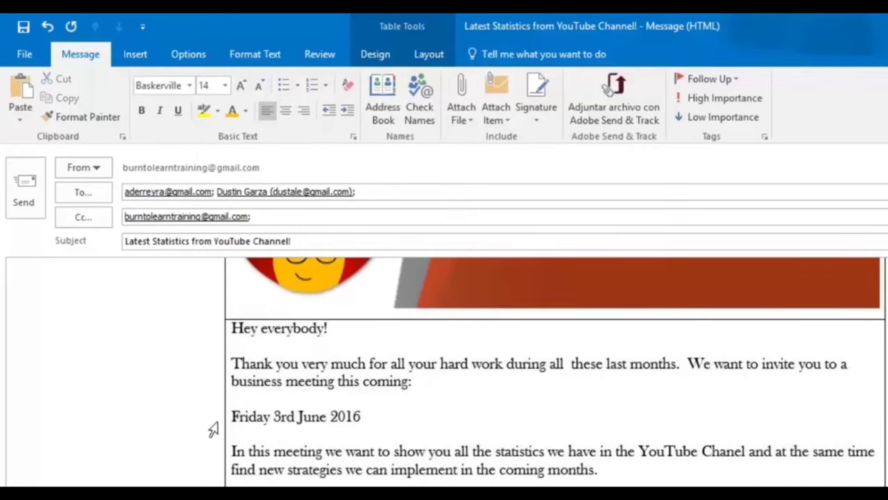
Colour the 'Friday 3rd June 2016' date line dark gold, size it 36 pt and centre it
triple_click(391, 415)
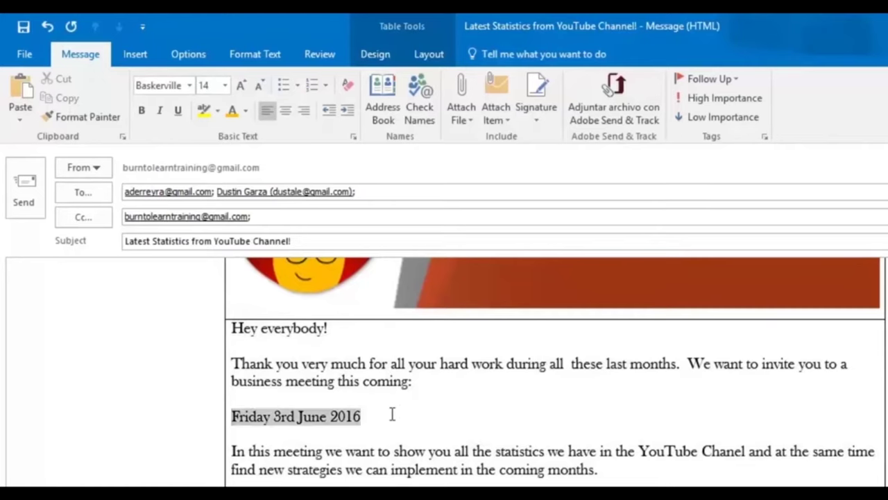
click(246, 111)
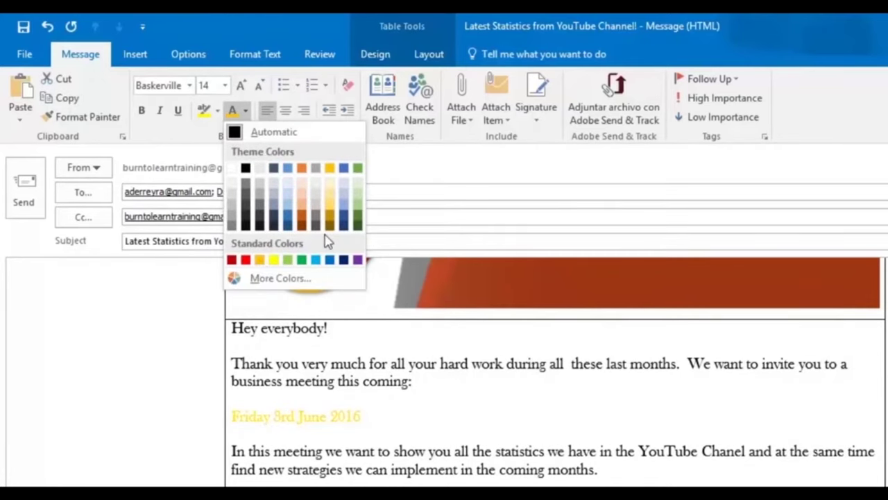
click(331, 213)
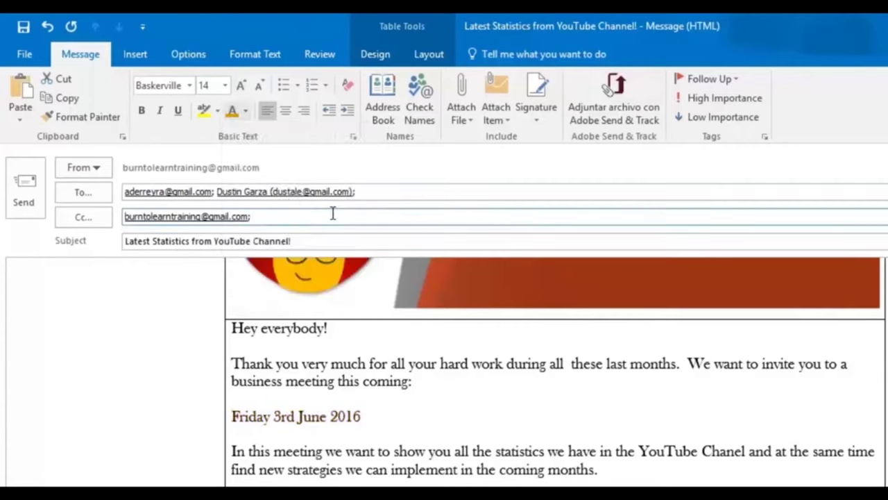
click(224, 85)
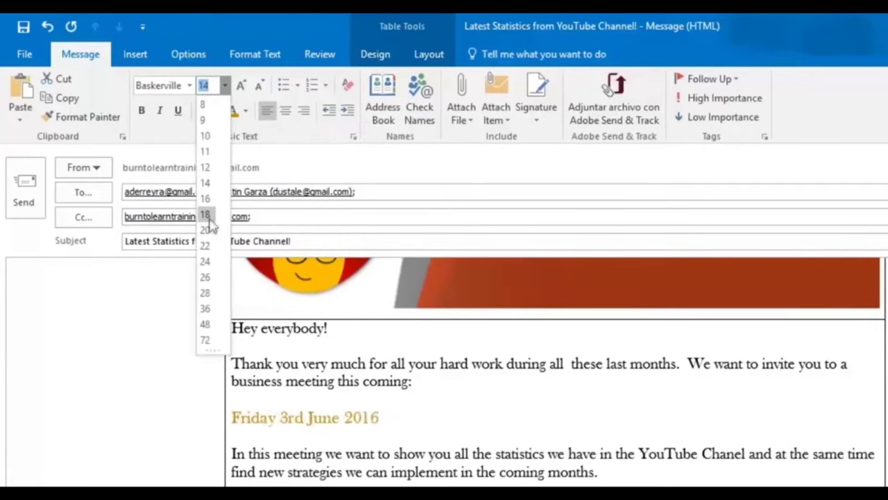
click(205, 309)
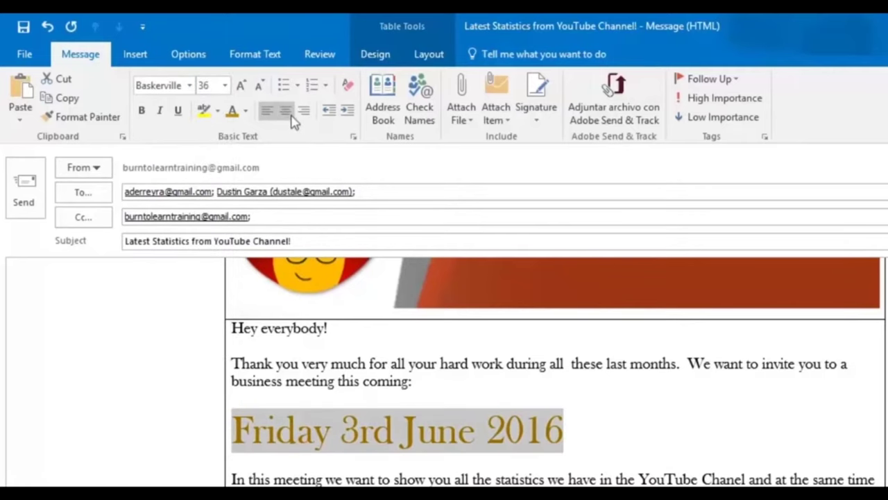
click(286, 113)
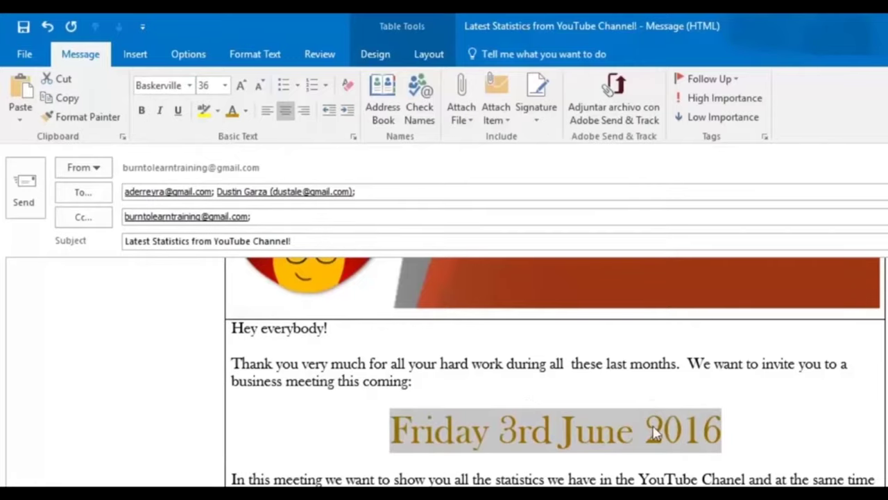
click(233, 328)
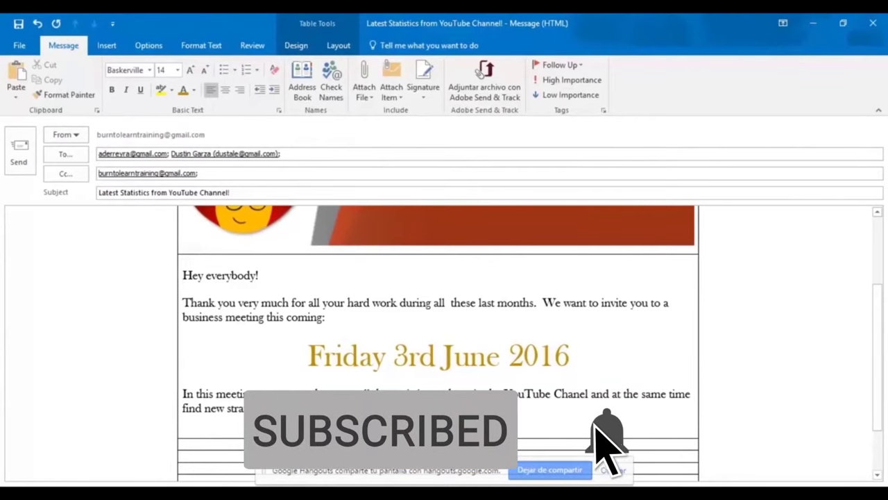
Shade the empty row beneath the invitation text dark red to form a divider stripe
click(482, 411)
scroll(482, 411, down, 2)
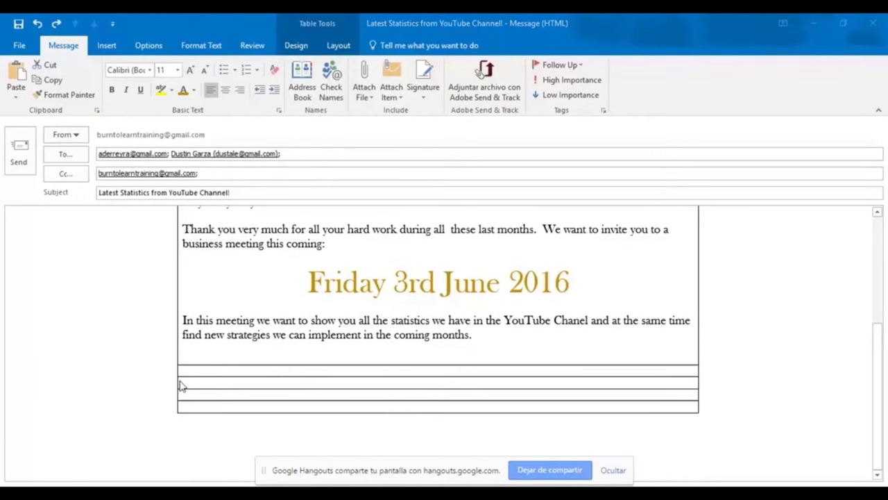
click(179, 383)
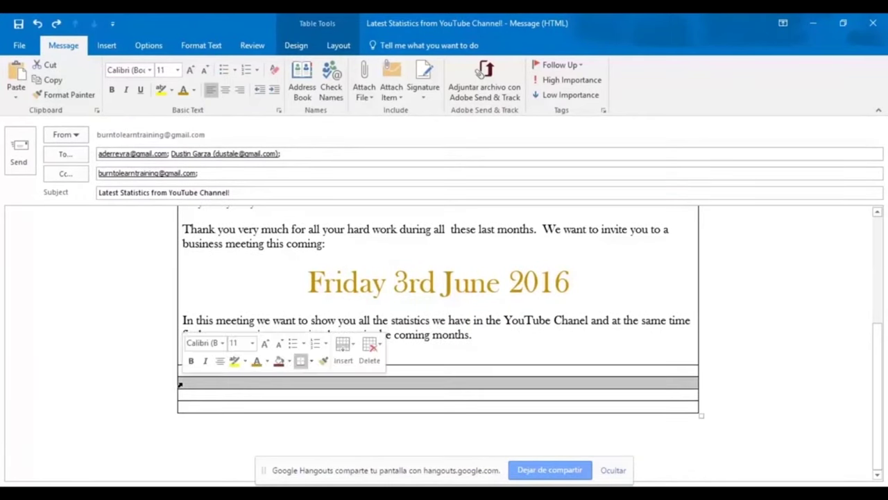
click(290, 362)
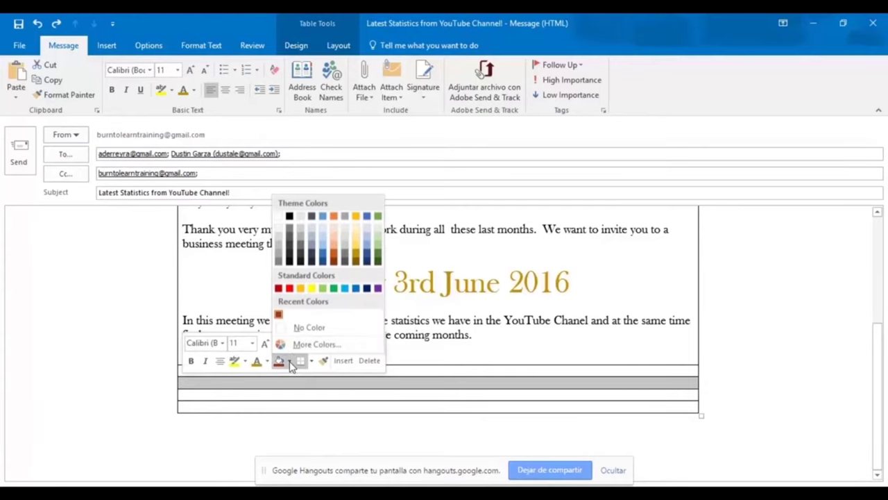
click(279, 316)
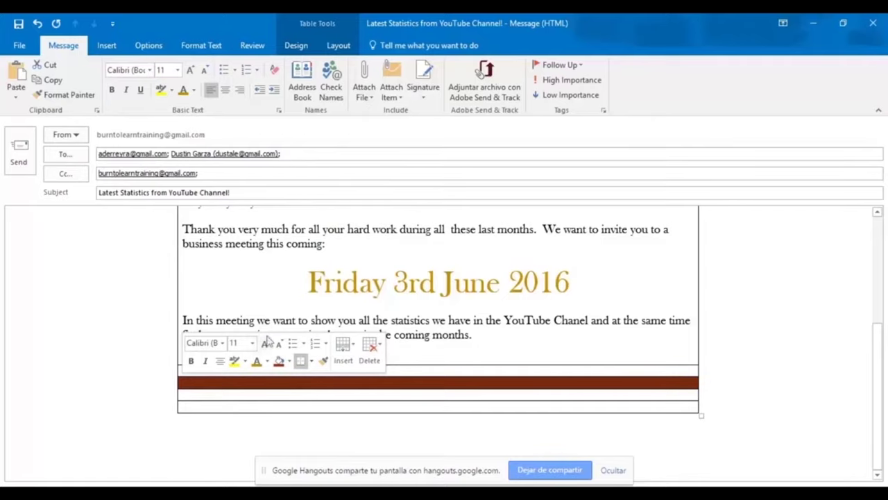
click(215, 386)
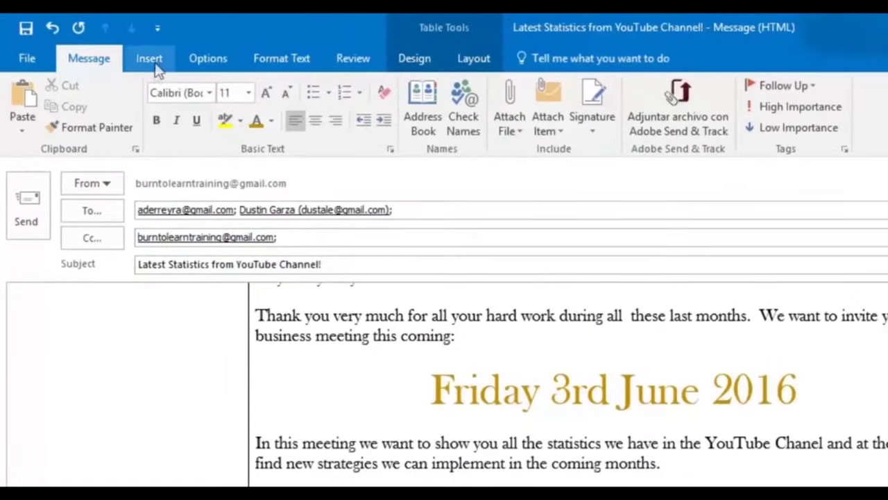
Insert a Pie chart titled 'Sales' into the table, after previewing the other chart types
click(155, 60)
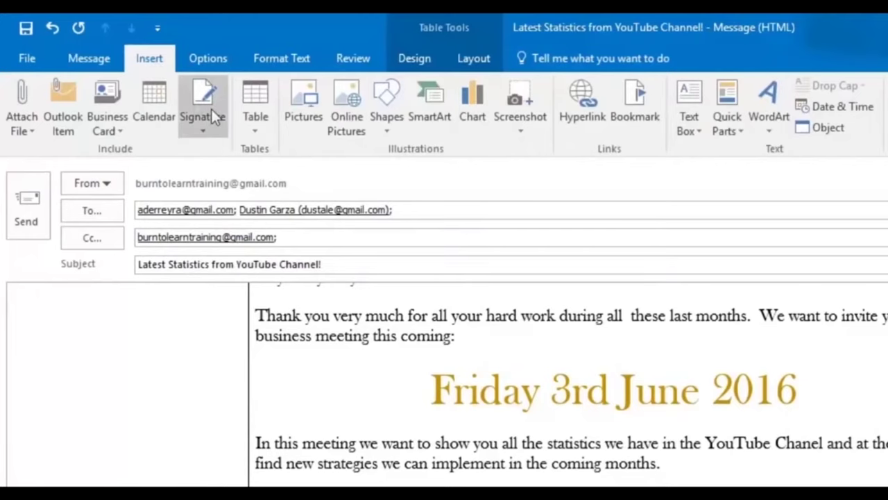
click(472, 111)
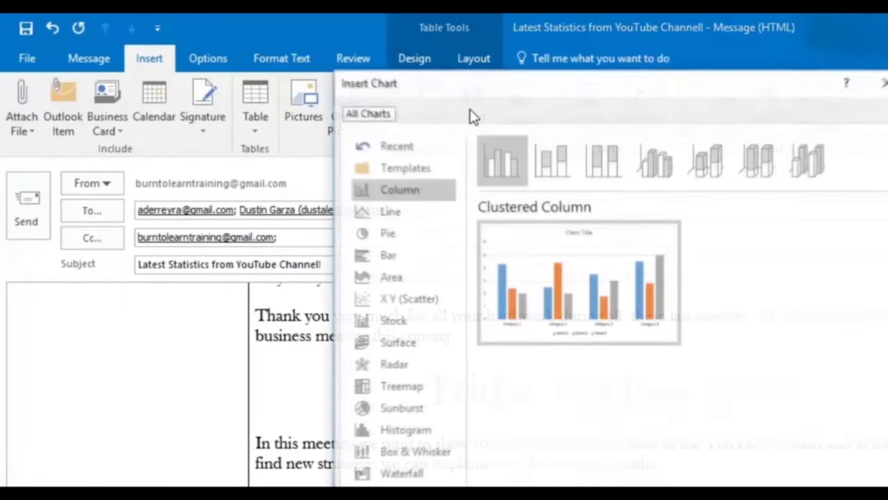
click(404, 216)
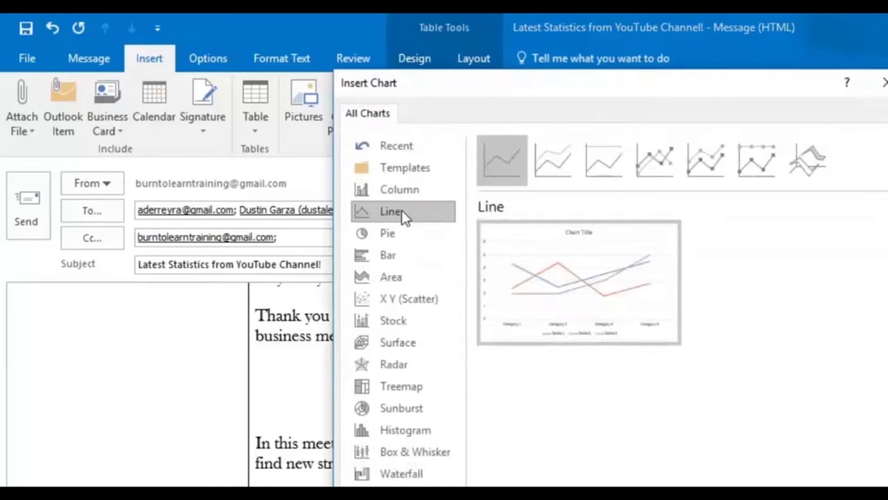
click(388, 257)
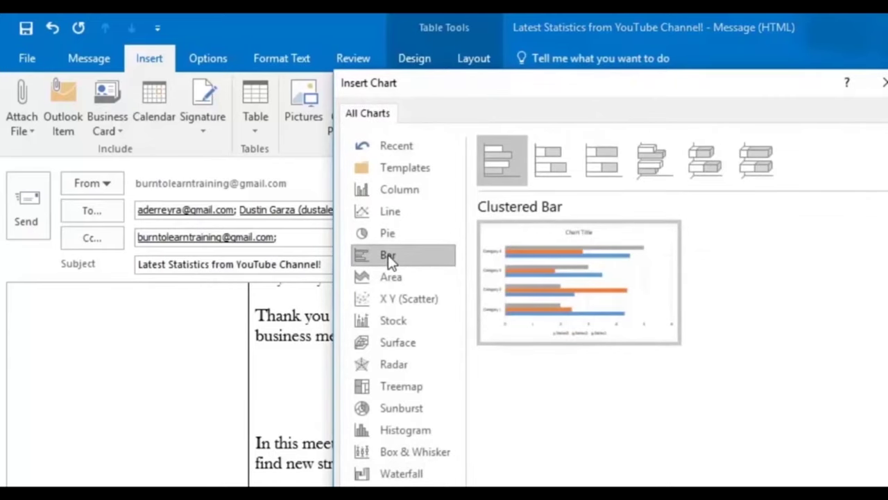
click(386, 321)
click(386, 344)
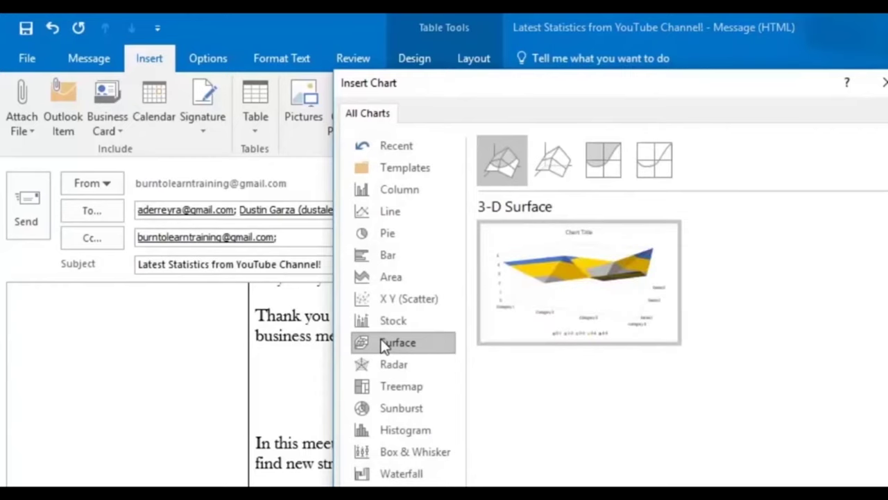
click(391, 234)
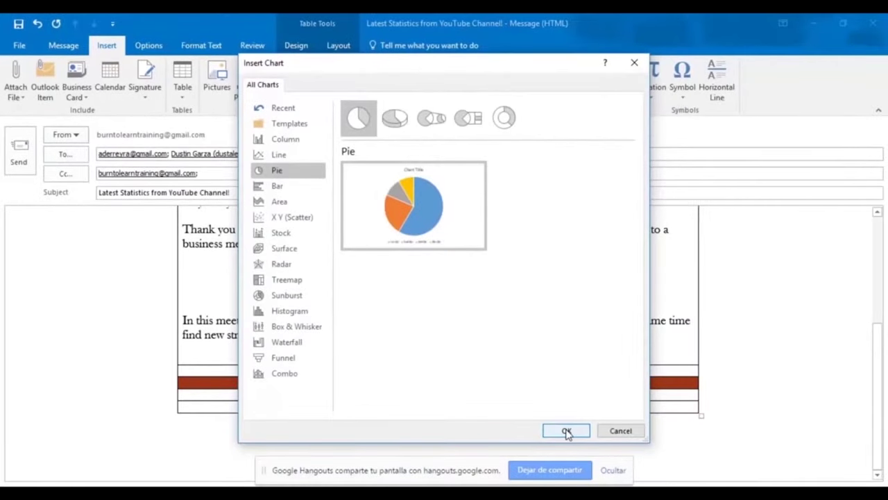
click(565, 428)
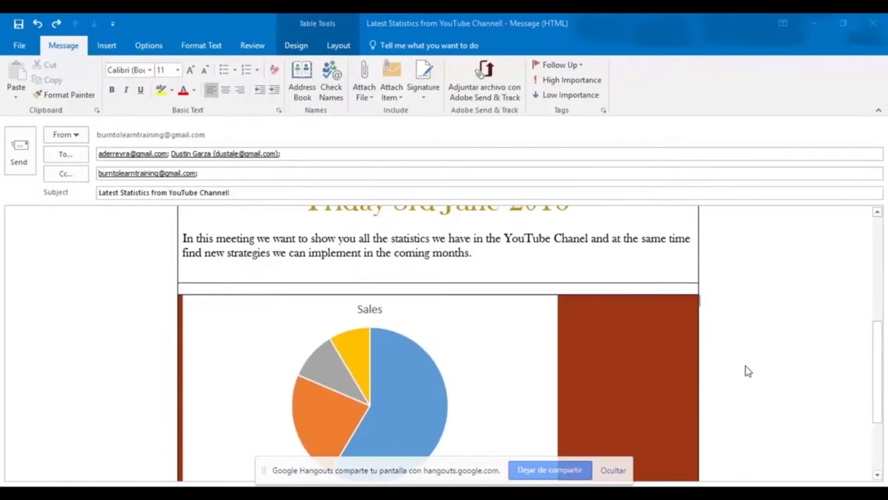
Centre the Sales pie chart in its table cell and fill its chart area with dark red
scroll(224, 257, down, 1)
click(197, 267)
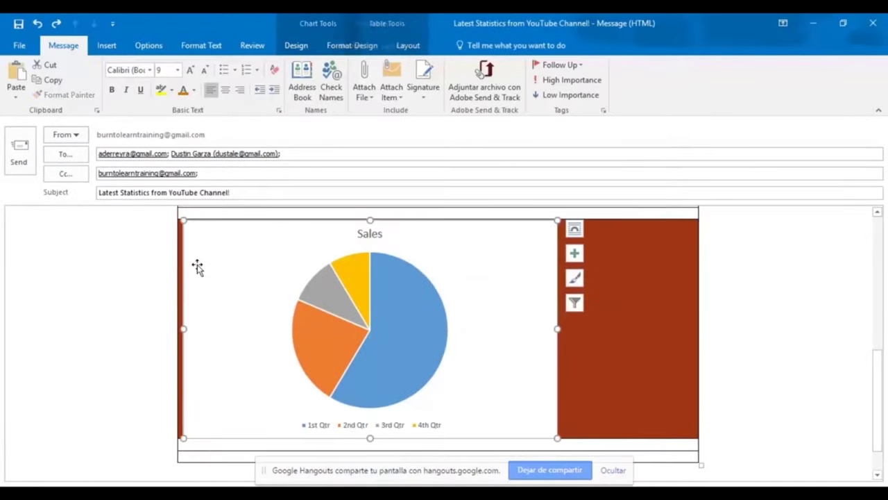
click(227, 94)
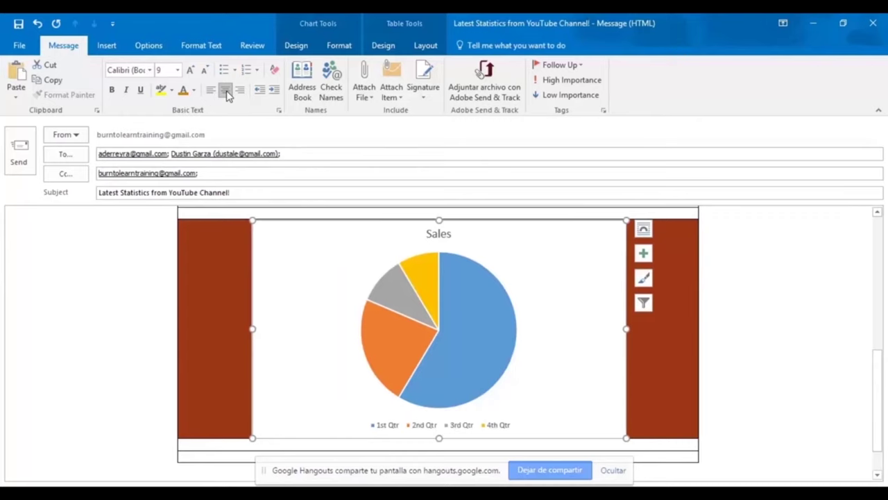
right_click(256, 390)
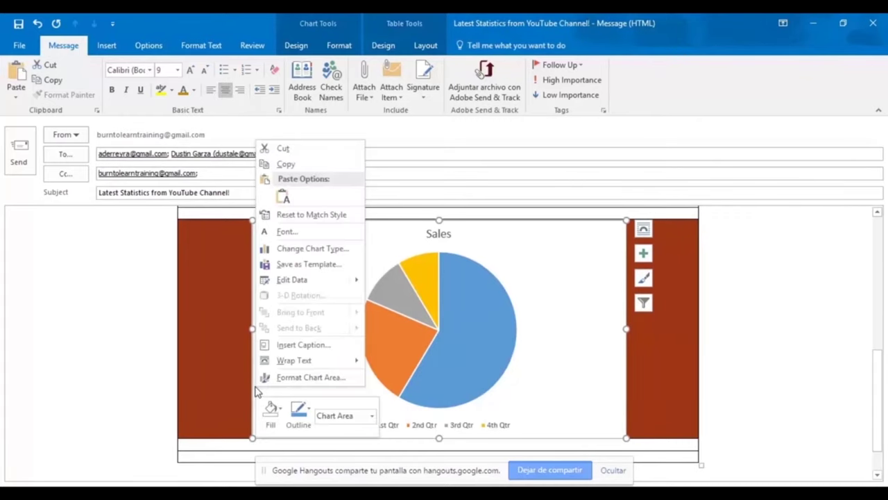
click(270, 411)
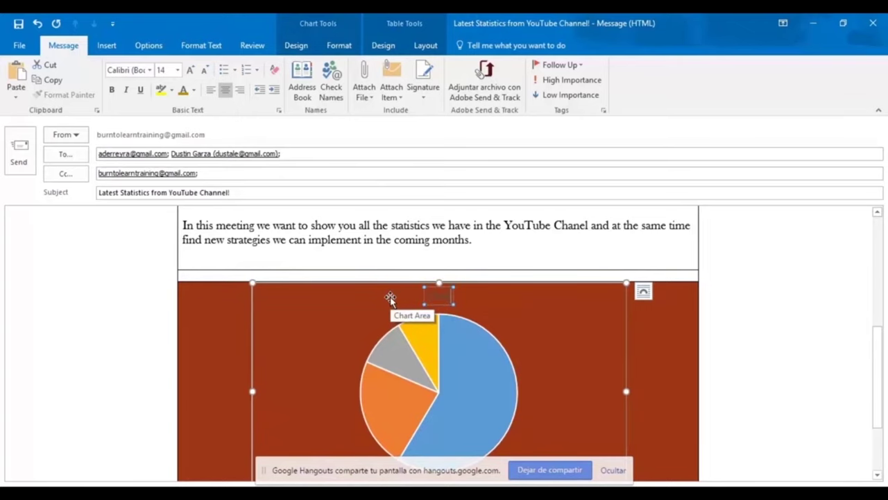
Enter the new chart title text and format it yellow at font size 20
text(Statistics)
click(477, 297)
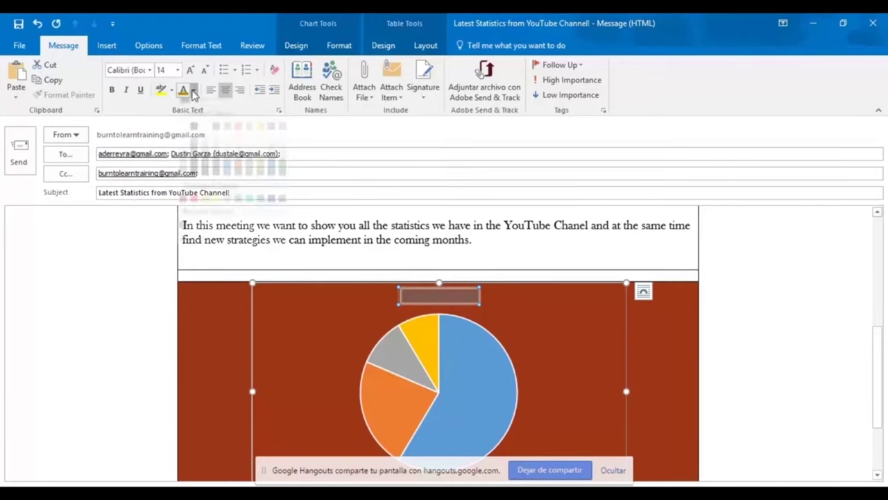
click(194, 90)
click(216, 206)
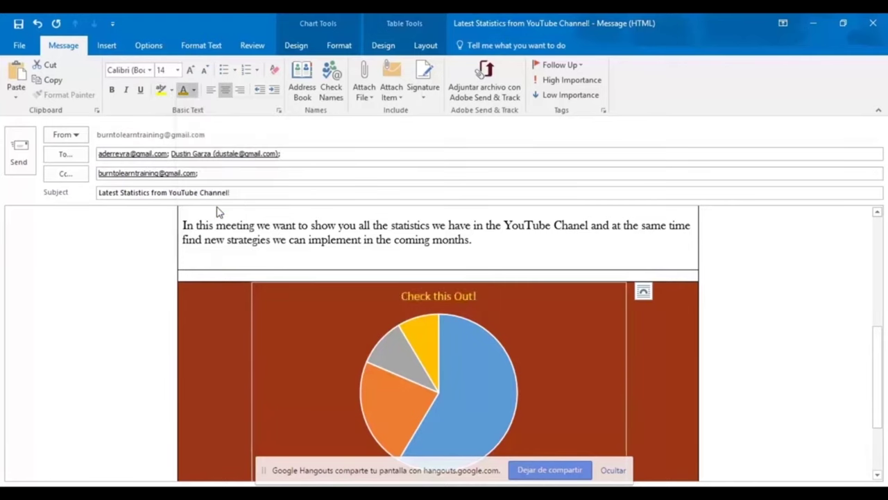
click(177, 70)
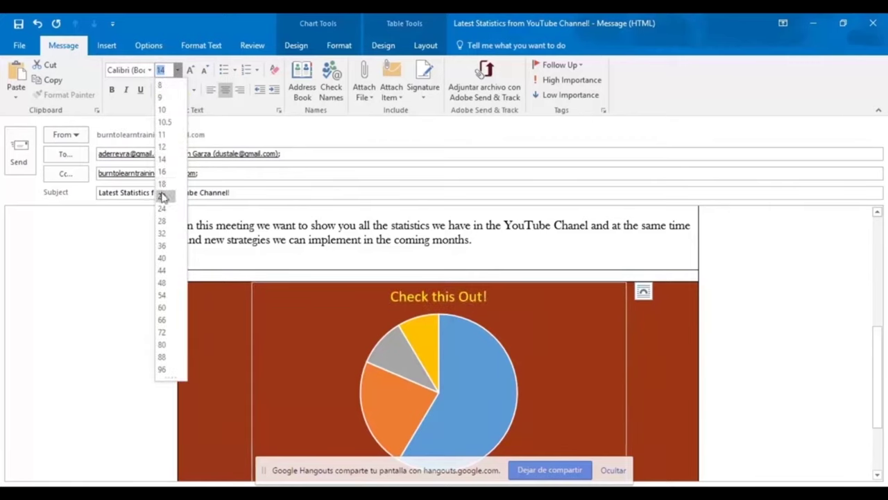
click(162, 197)
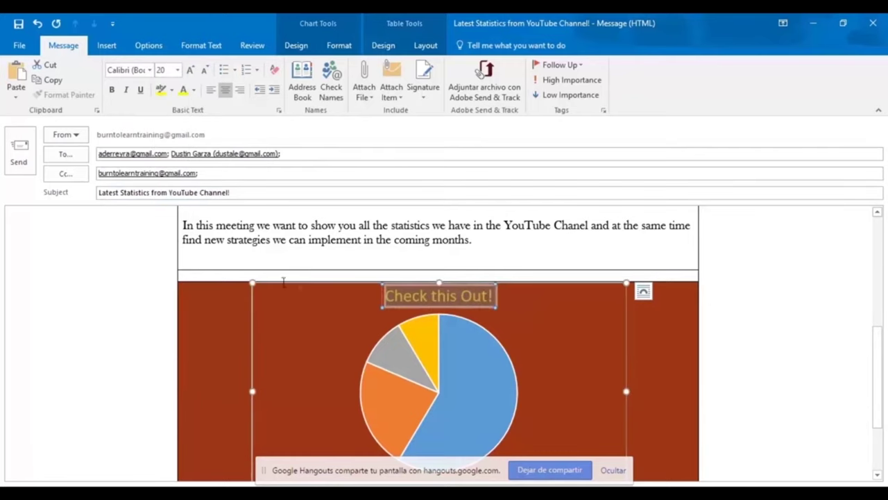
Place the insertion point in the empty table row below the chart
click(548, 329)
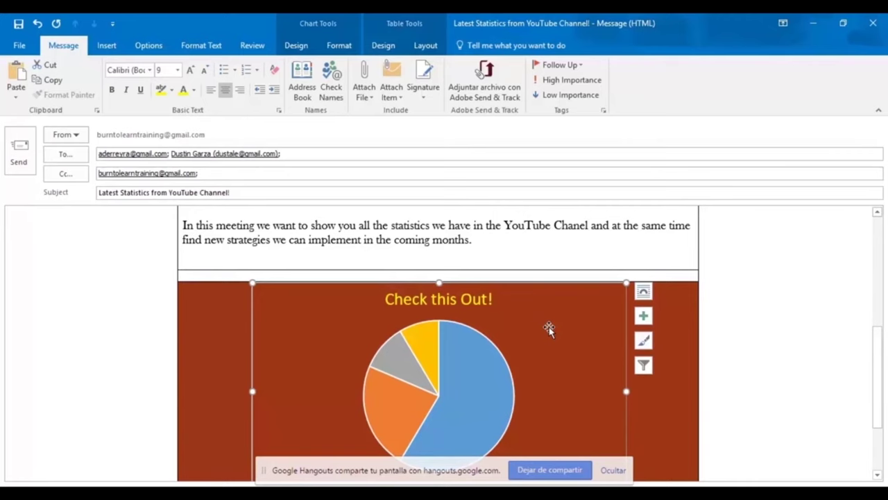
scroll(549, 328, down, 1)
scroll(549, 328, down, 1)
scroll(549, 327, down, 1)
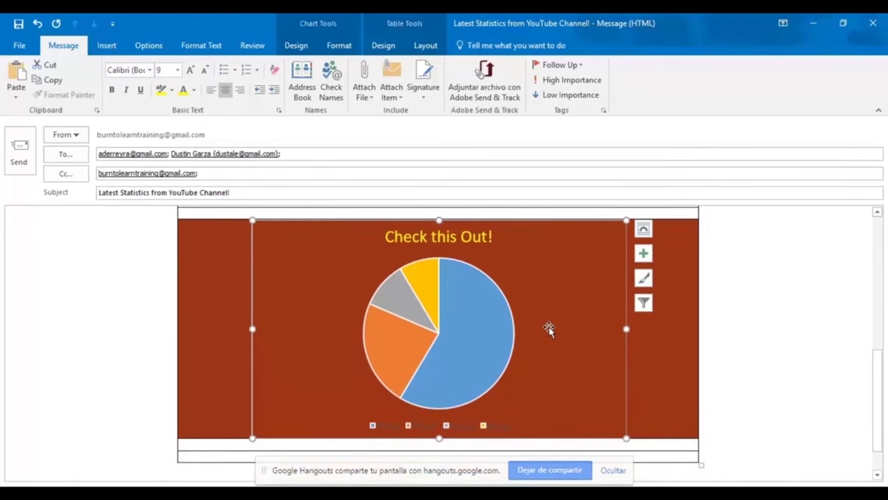
scroll(549, 327, up, 2)
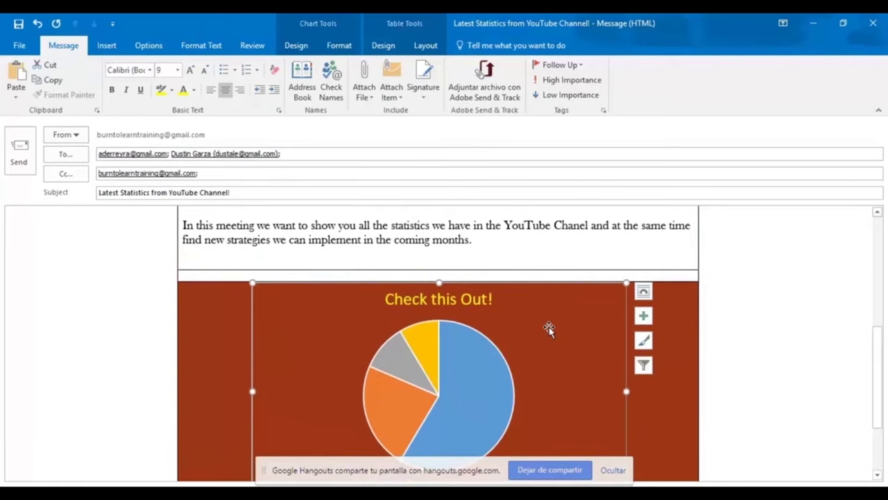
scroll(549, 327, down, 3)
click(211, 395)
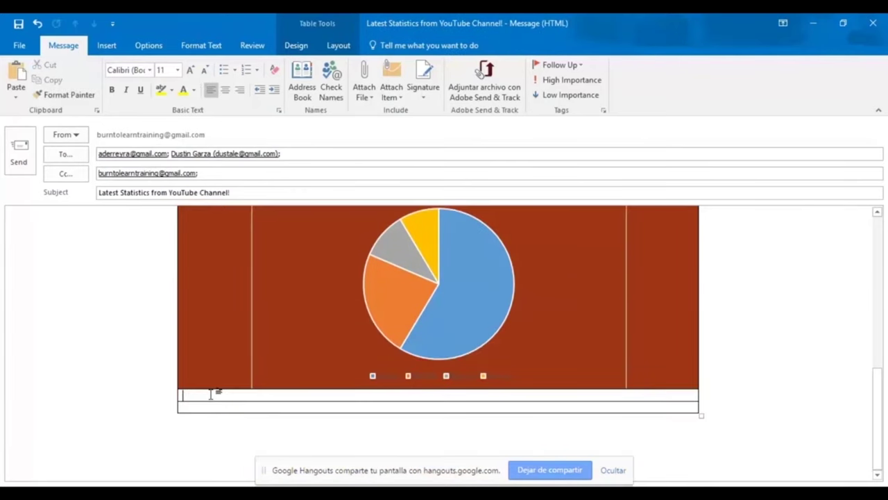
Insert the Burntolearn signature into the message
click(106, 46)
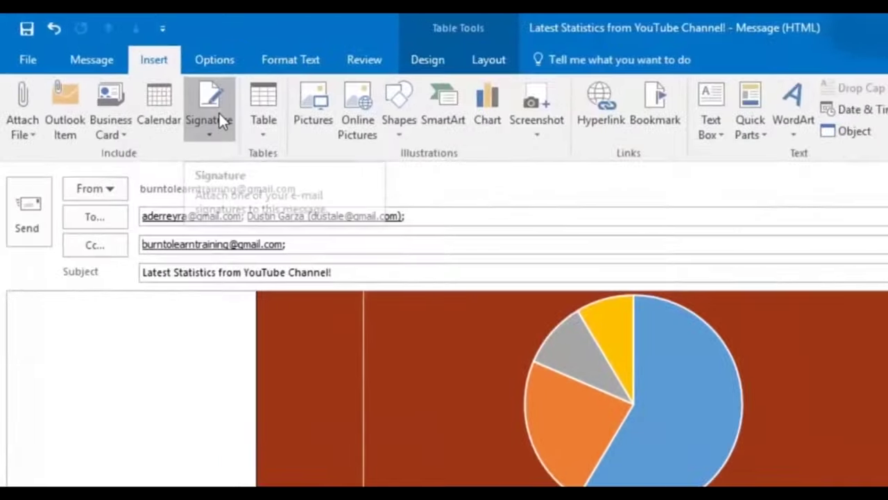
click(153, 86)
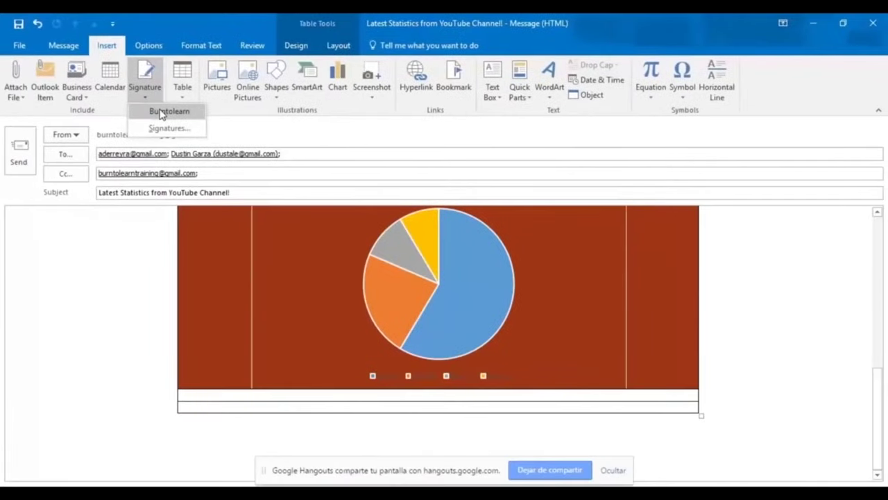
click(161, 113)
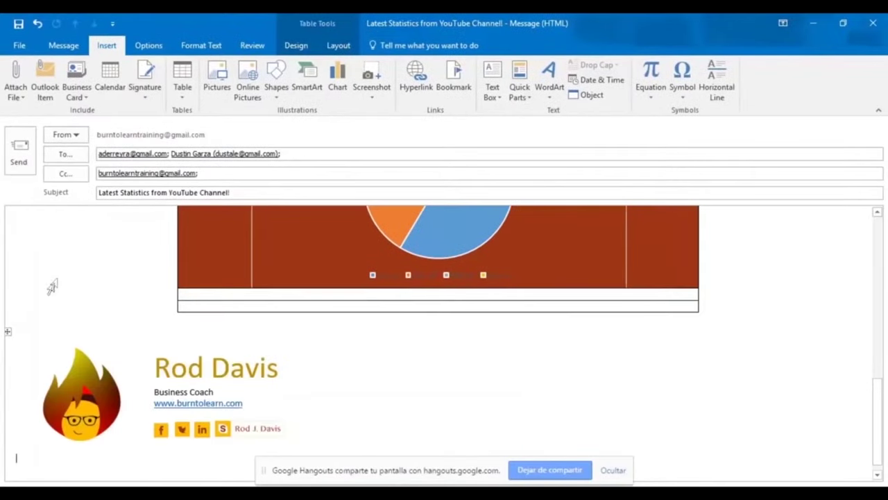
Cut the signature table and paste it into the empty row under the chart
click(10, 333)
key(ctrl+x)
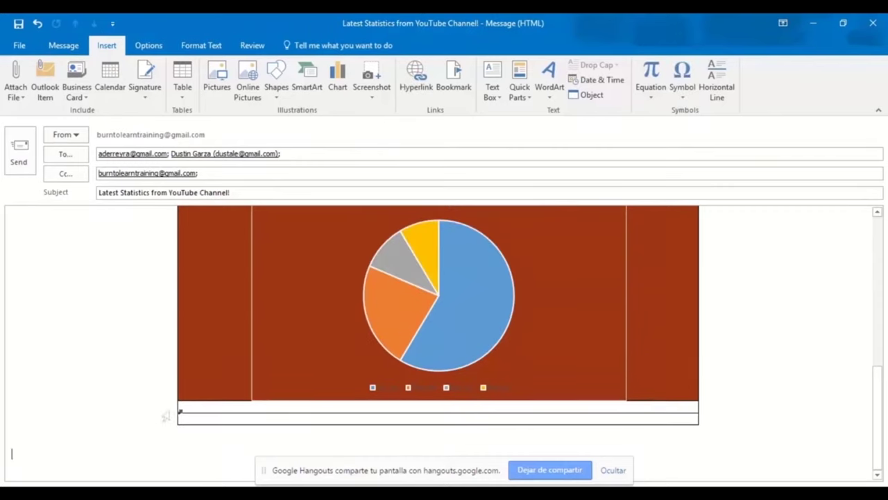
click(195, 407)
key(ctrl+v)
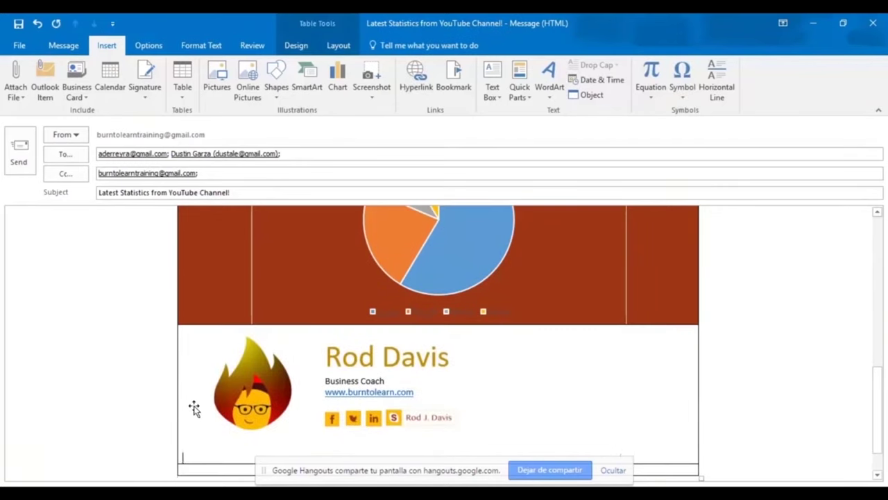
scroll(743, 371, down, 1)
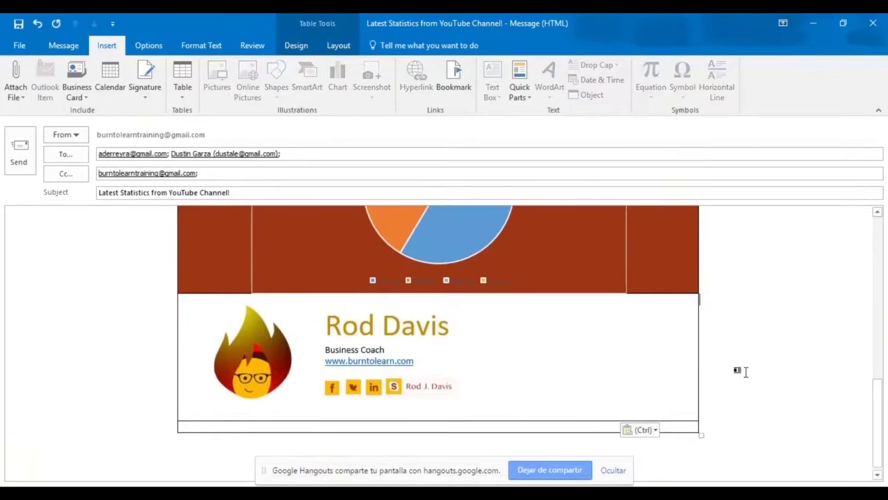
scroll(185, 251, up, 5)
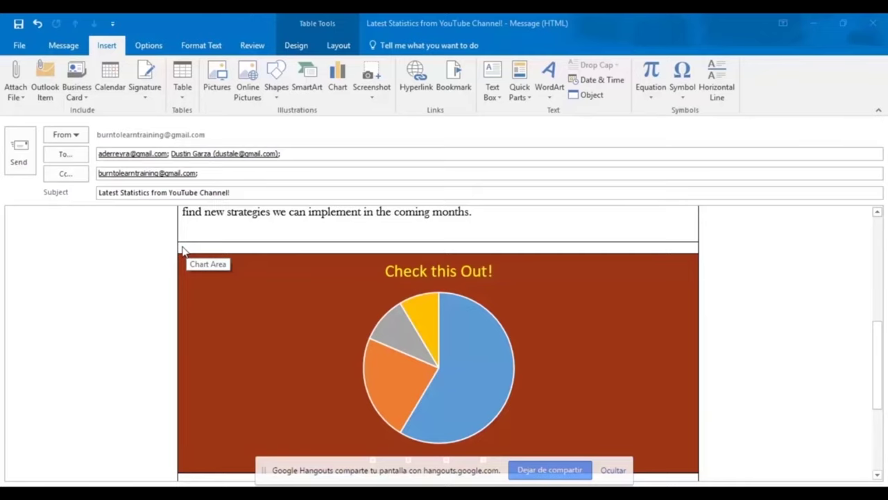
Shade the empty row above the chart gold
click(179, 250)
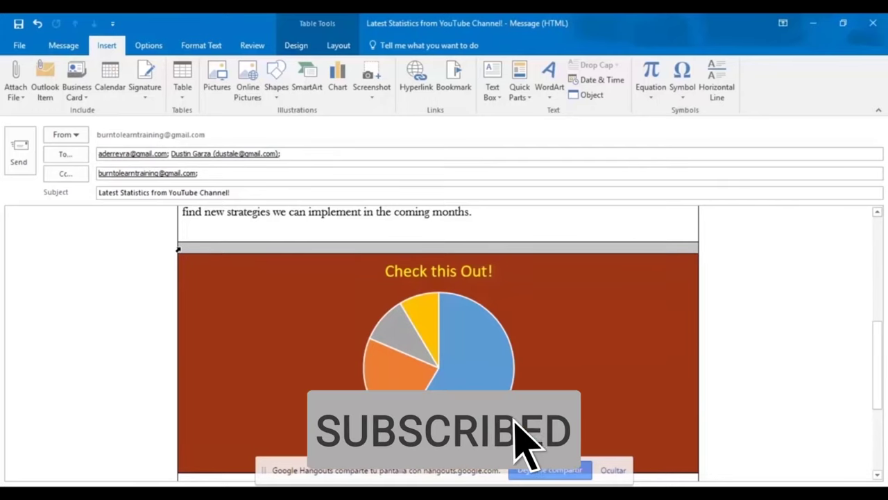
click(178, 250)
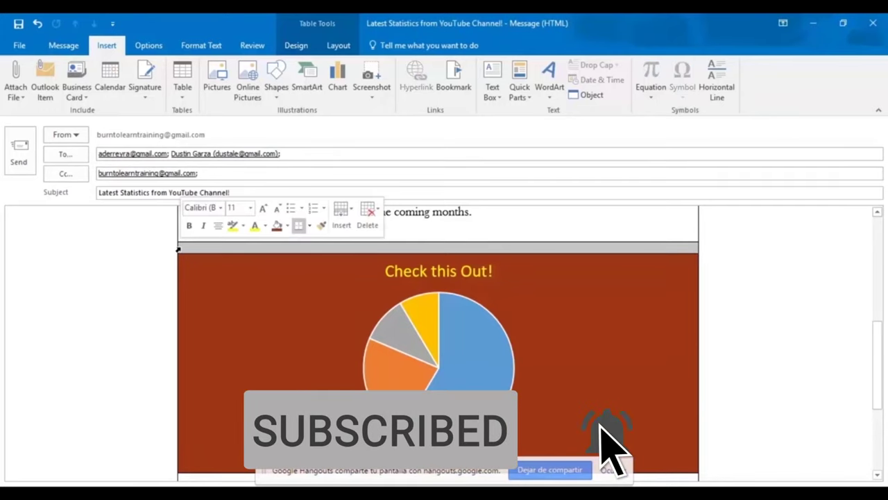
click(287, 227)
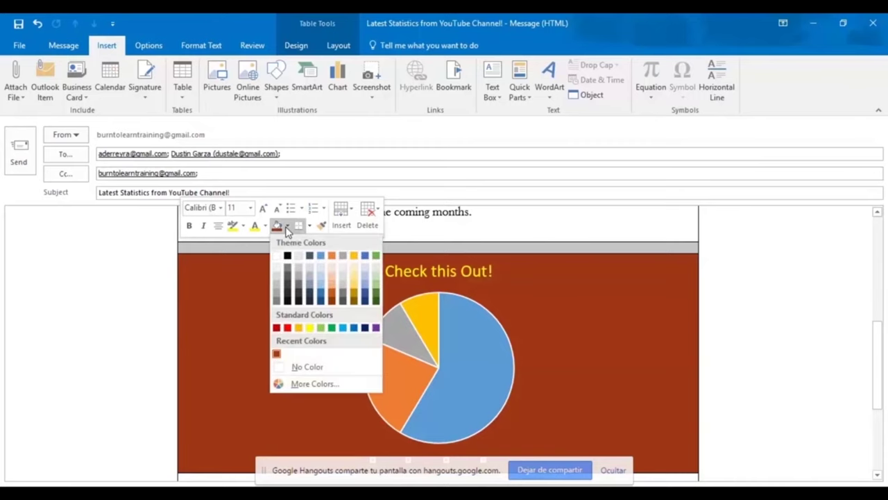
click(299, 327)
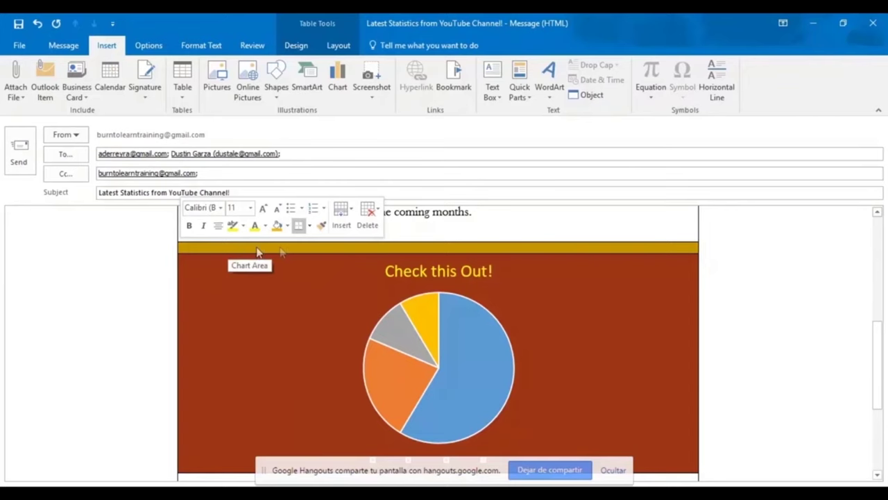
scroll(425, 257, down, 5)
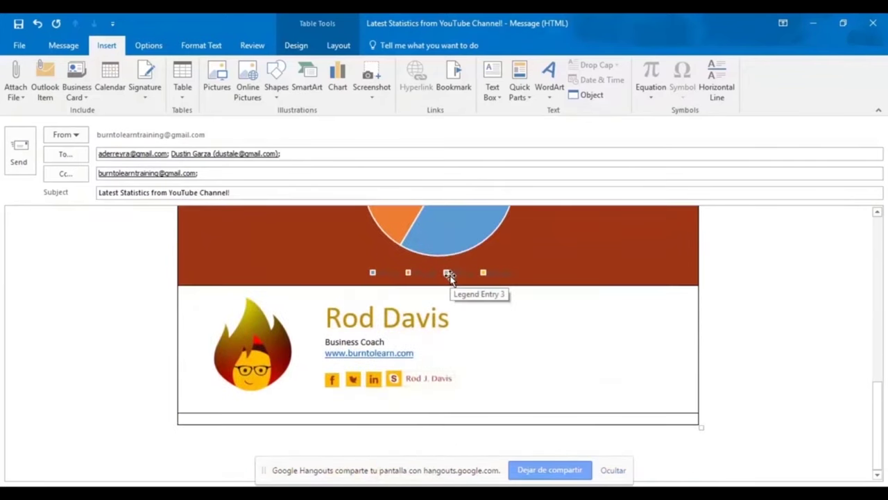
Shade the empty row below the signature gold
click(179, 420)
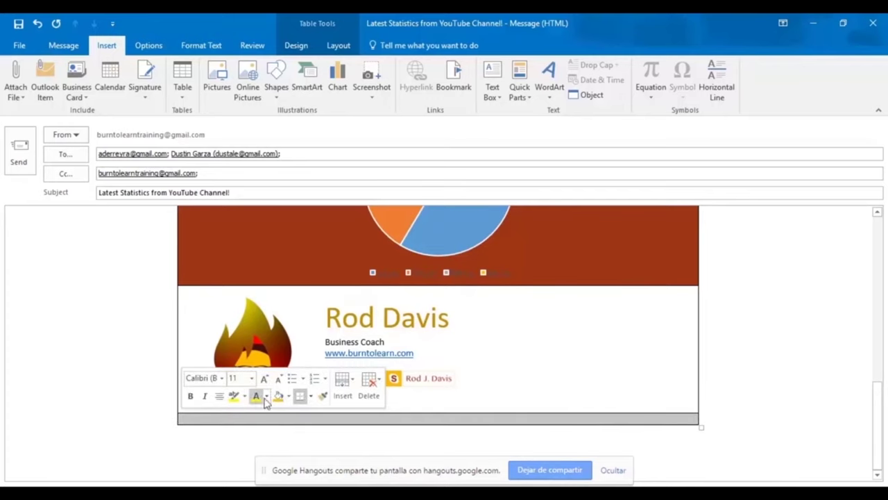
click(288, 396)
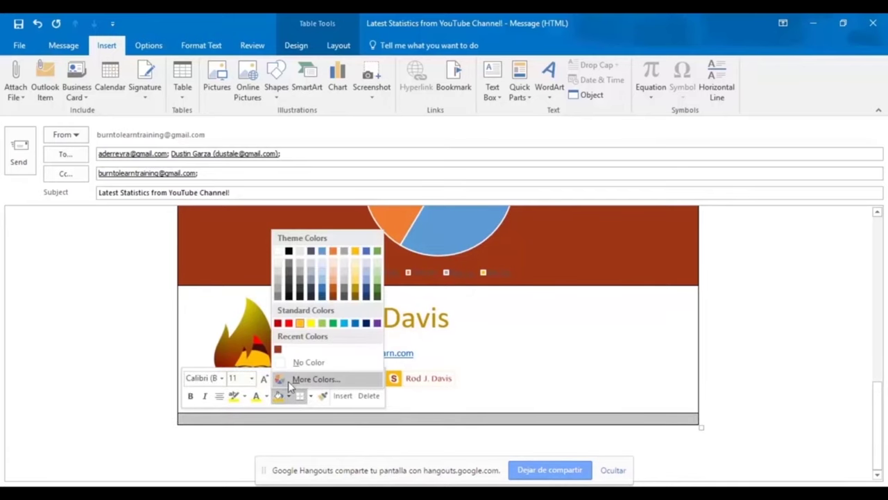
click(300, 323)
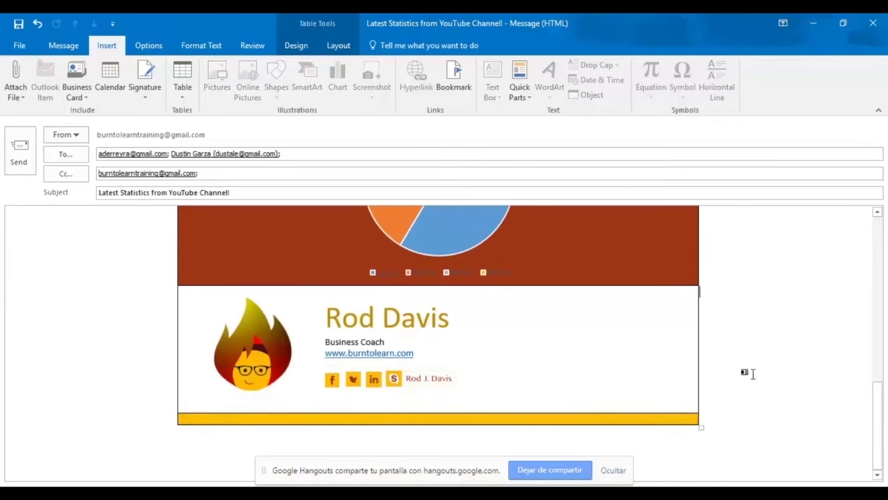
scroll(749, 371, up, 10)
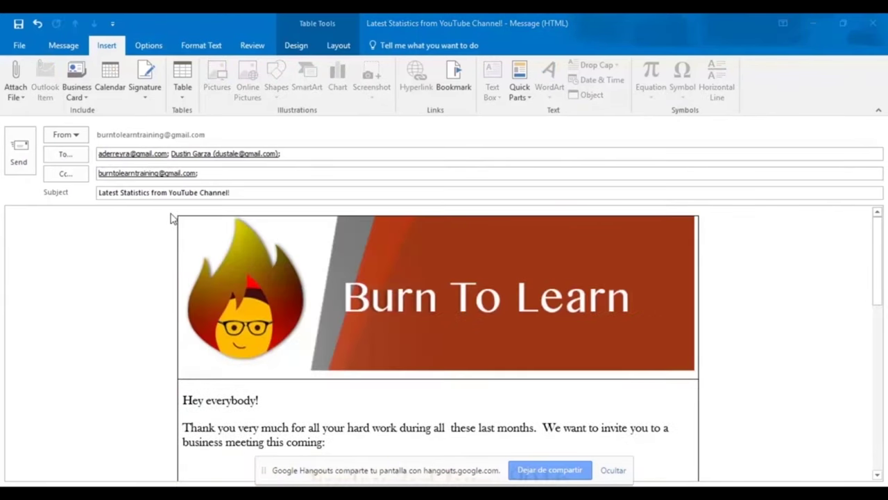
Set the whole layout table to No Border and deselect it to check the result
click(163, 229)
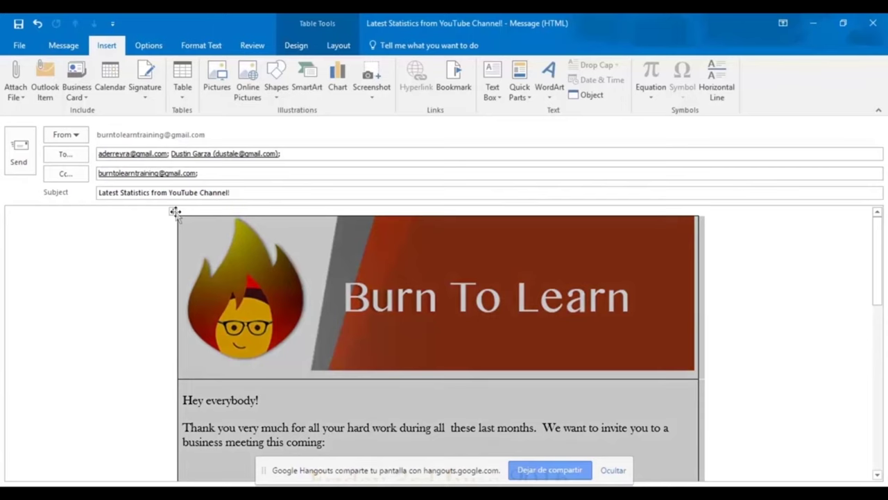
click(174, 212)
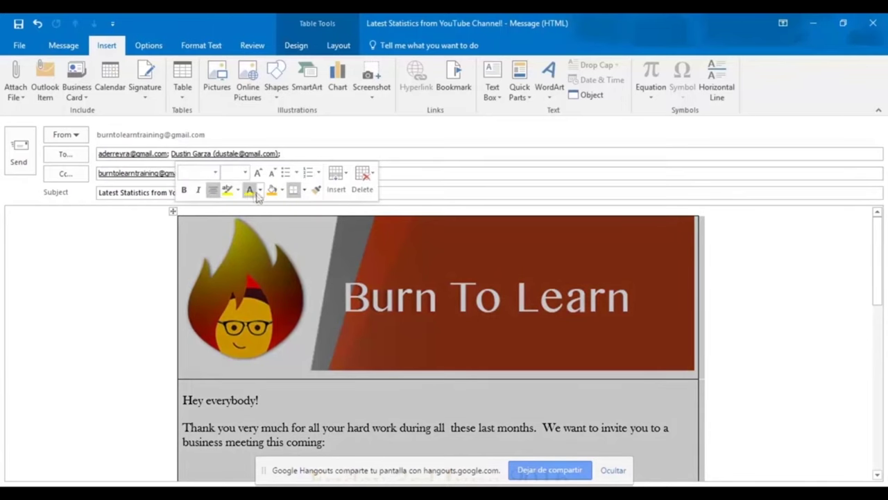
click(303, 190)
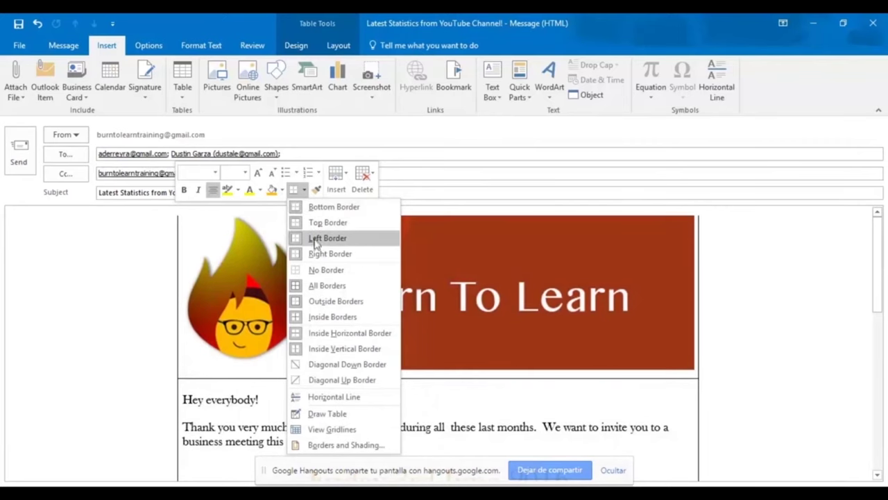
click(319, 269)
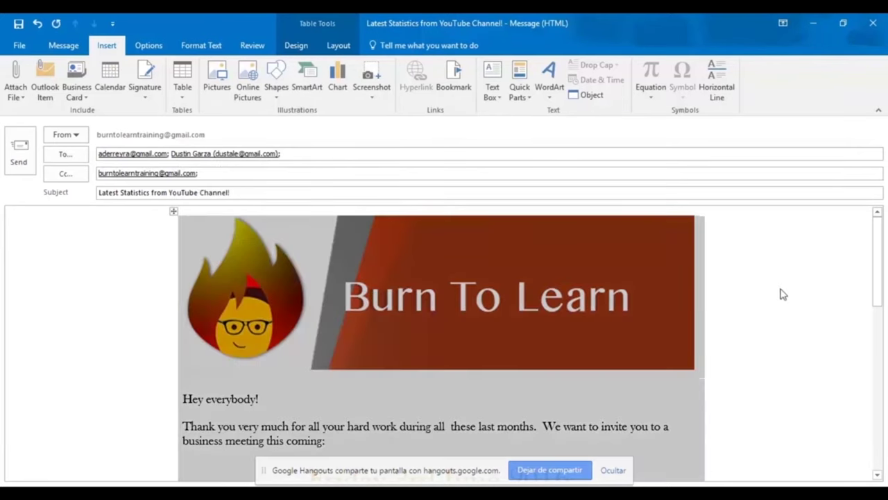
click(775, 290)
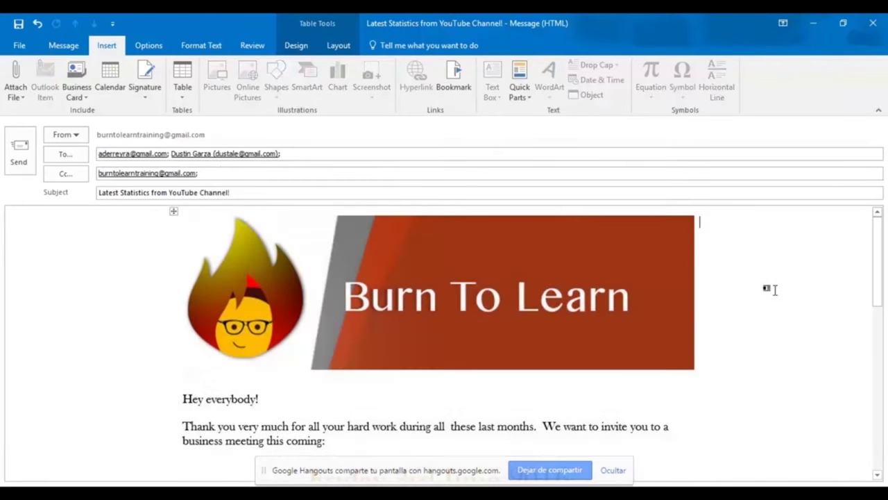
scroll(776, 291, down, 5)
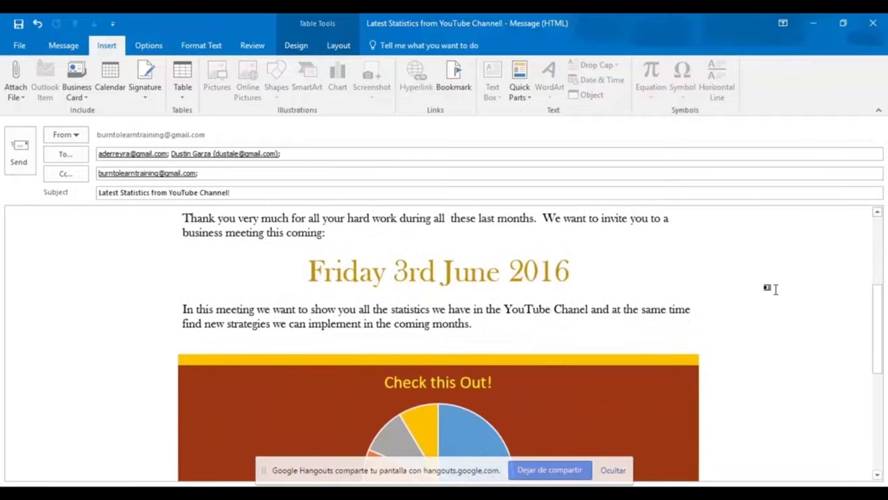
Review the finished message from top to bottom, then send it
scroll(776, 290, down, 1)
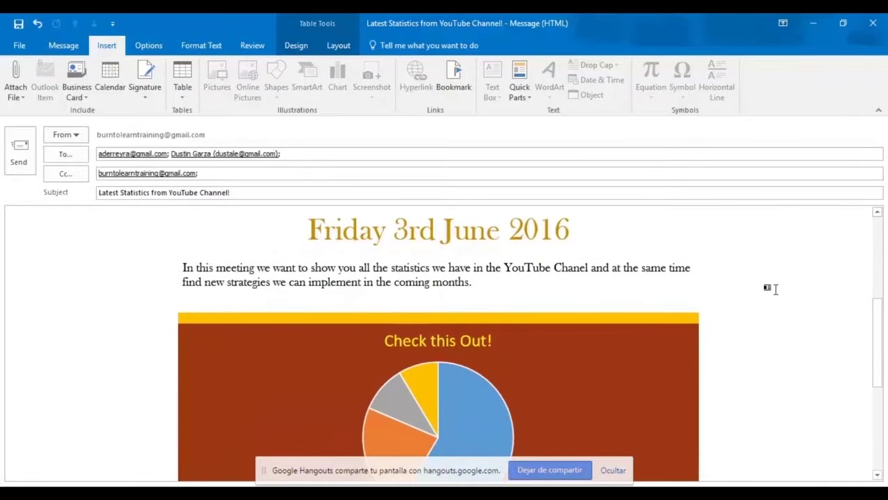
scroll(775, 290, down, 6)
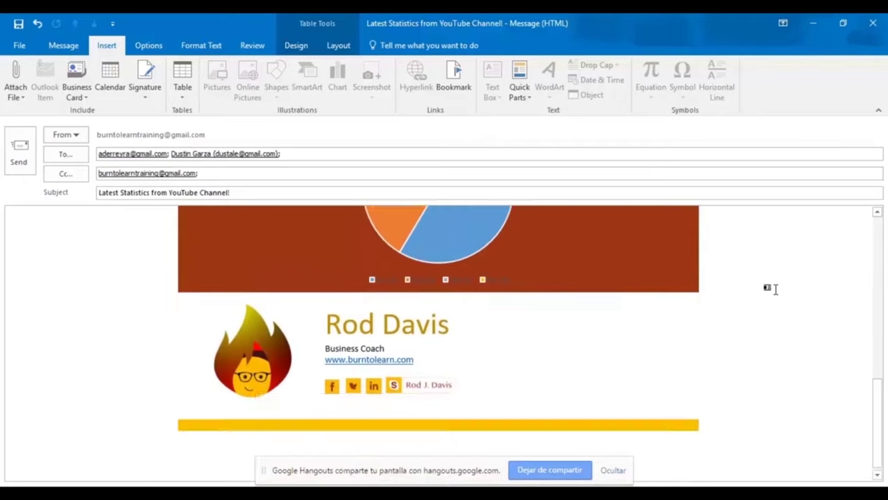
scroll(777, 298, up, 12)
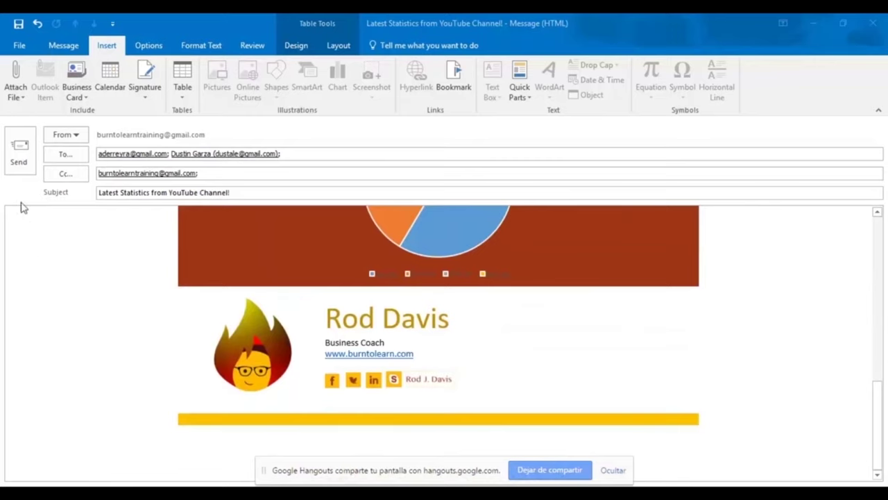
click(20, 161)
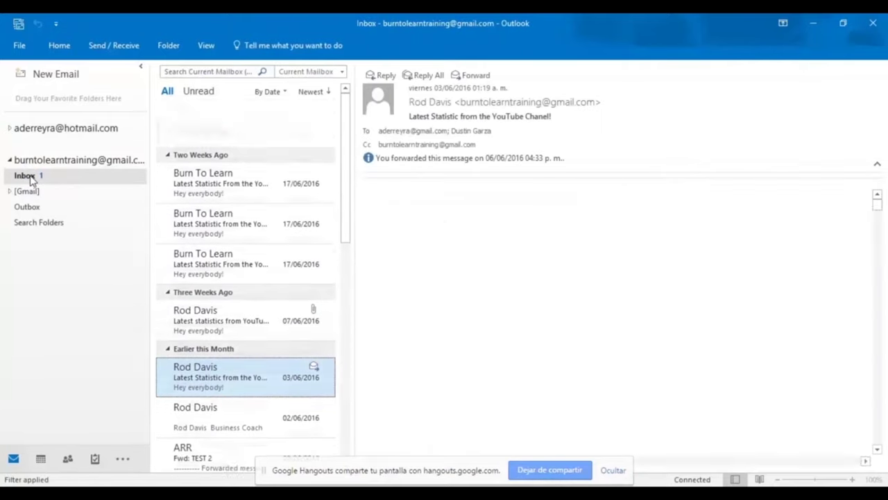
Open the new message under Today and scroll through its banner, chart, signature and gold bars
click(214, 133)
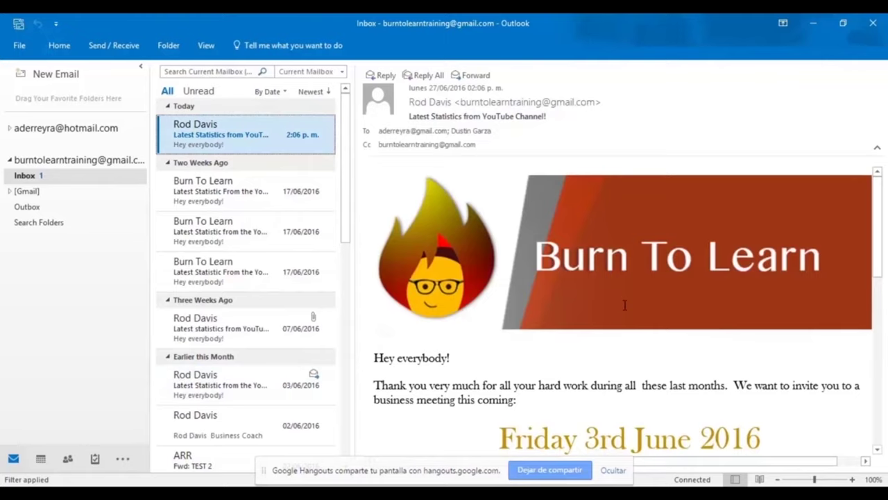
scroll(624, 305, down, 1)
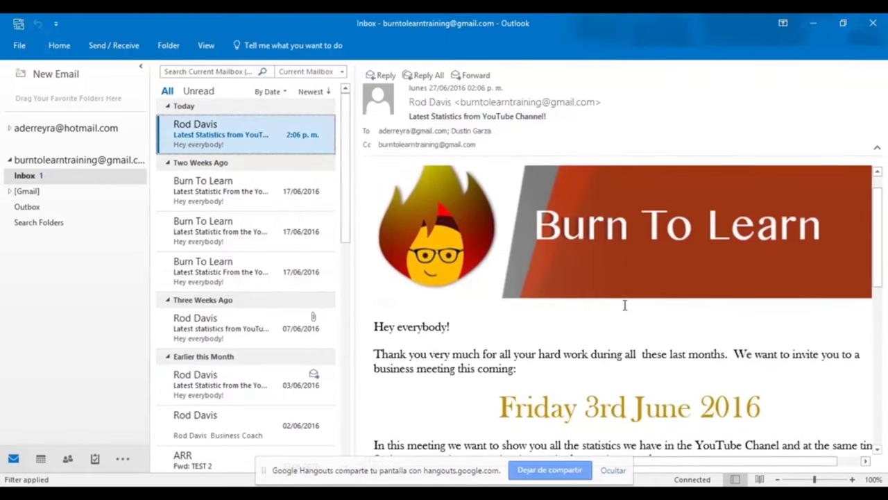
scroll(625, 306, down, 1)
scroll(625, 306, down, 4)
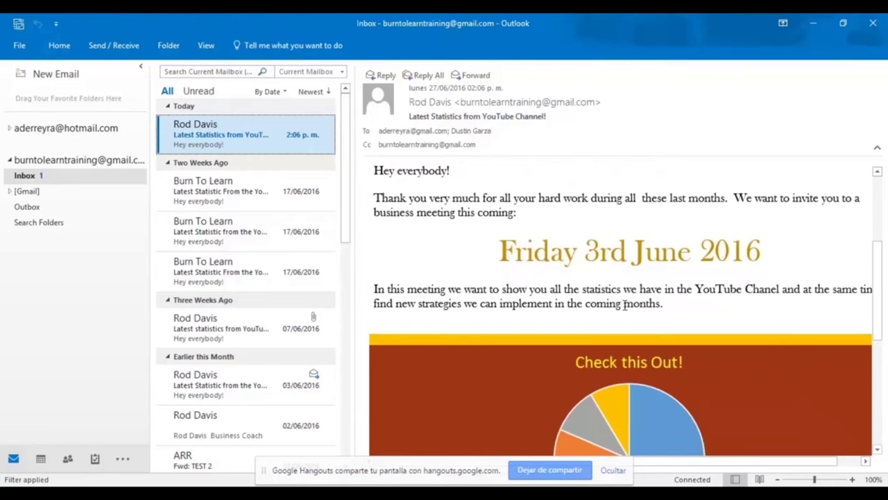
scroll(624, 306, down, 6)
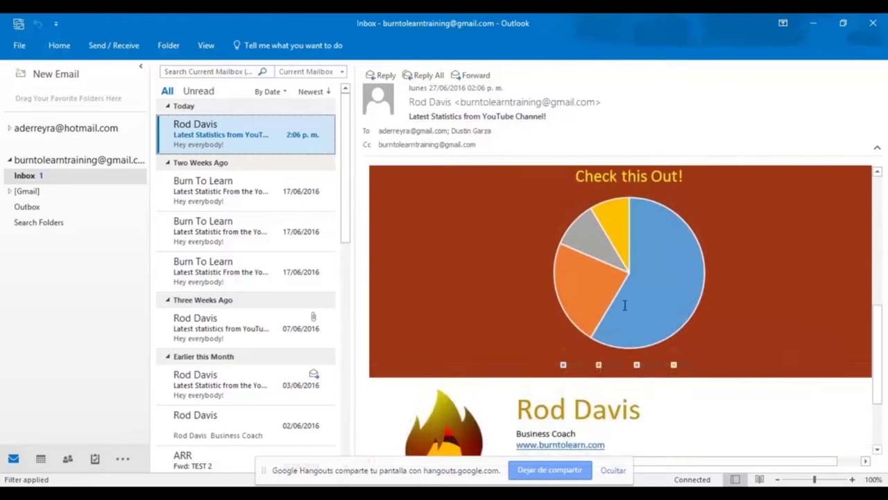
scroll(624, 306, down, 4)
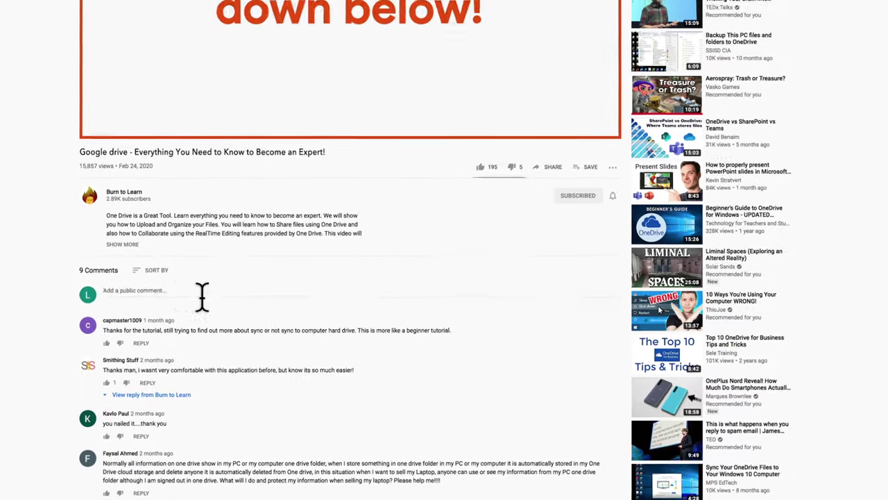
Enter 'This video is very nice!' in the Add a comment box and submit it
click(201, 293)
text(This video is very nice!)
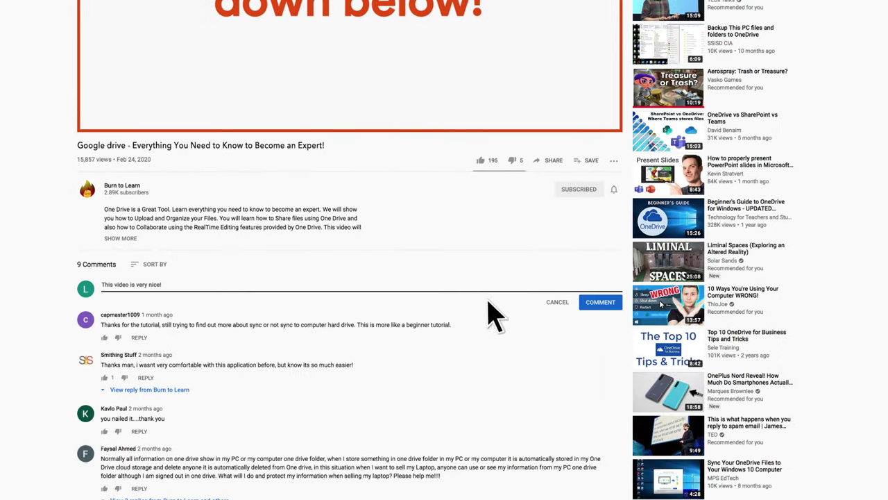
click(611, 308)
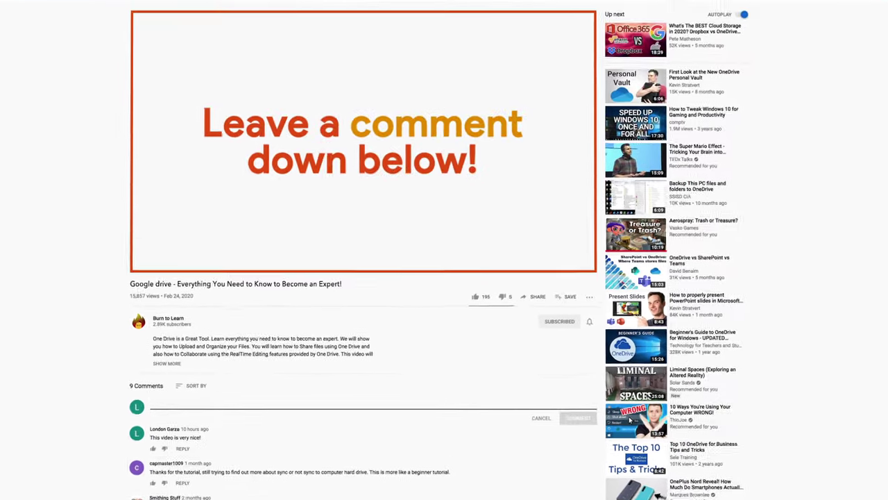